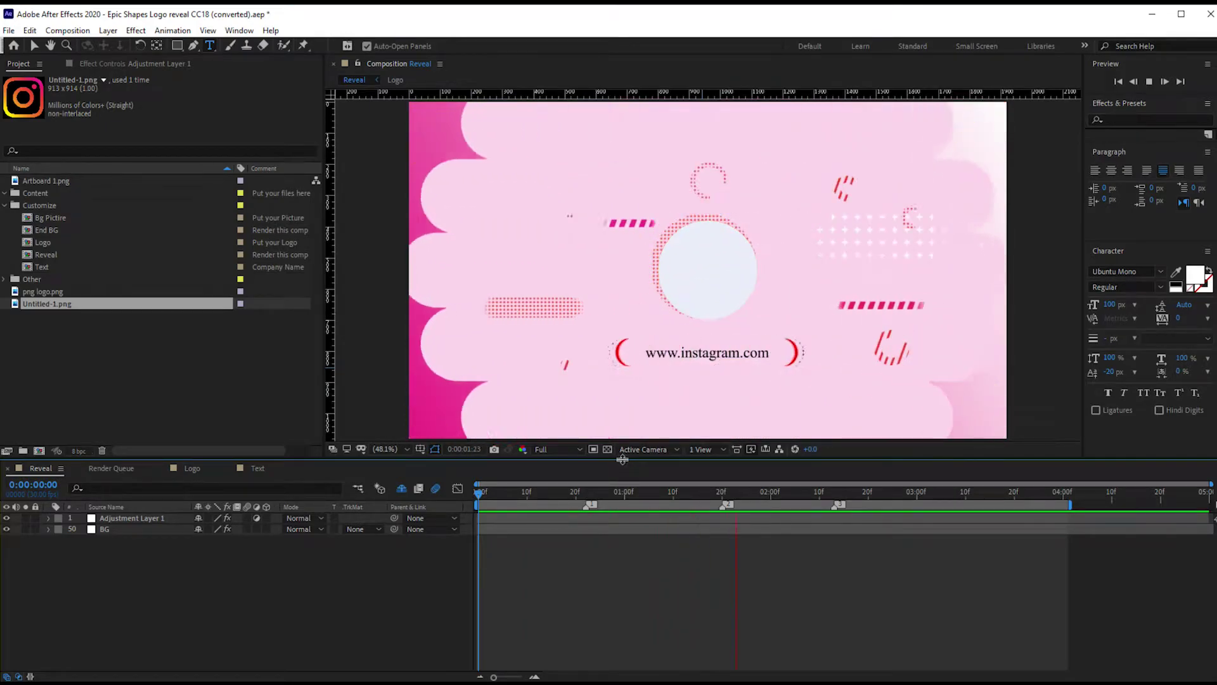
- Stop the preview, move the playhead to 0:00:01:07, and select Adjustment Layer 1
key(space)
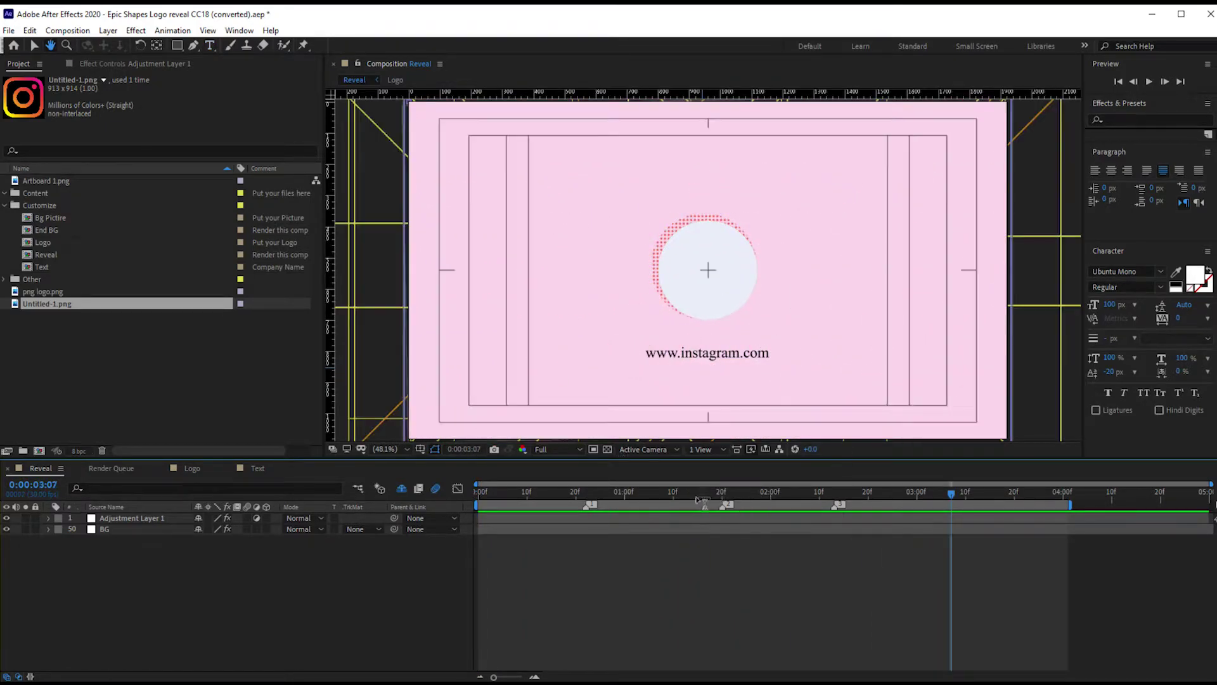
drag(643, 492, 660, 493)
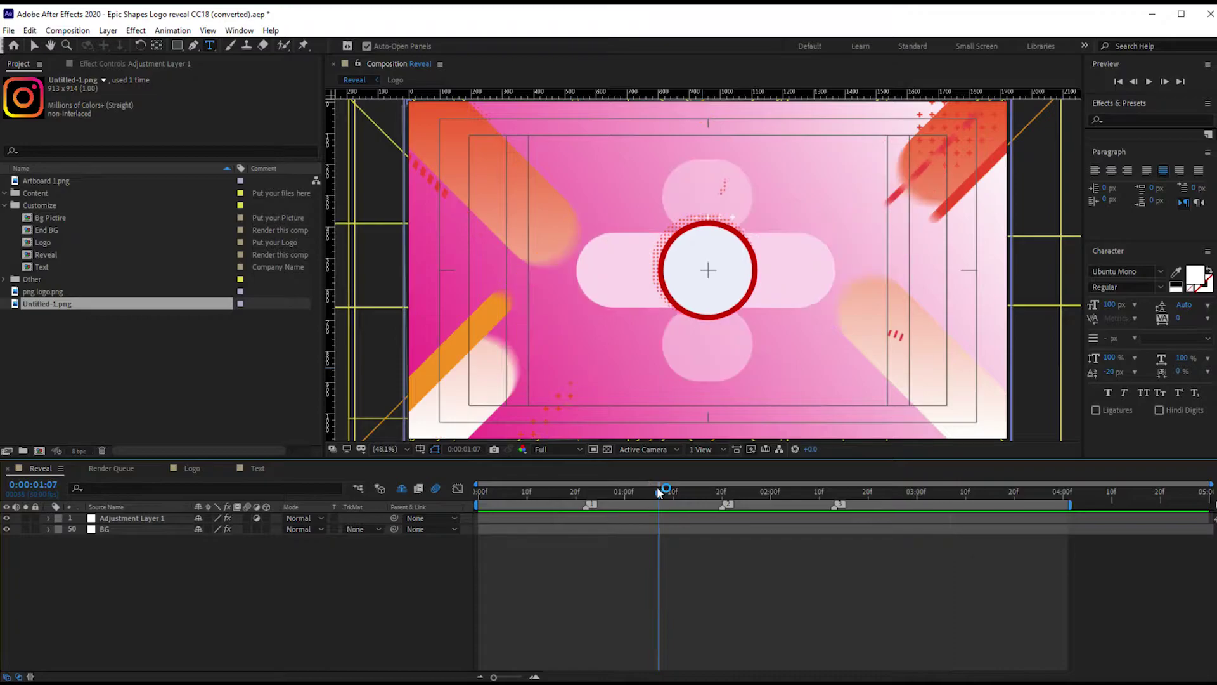
click(127, 520)
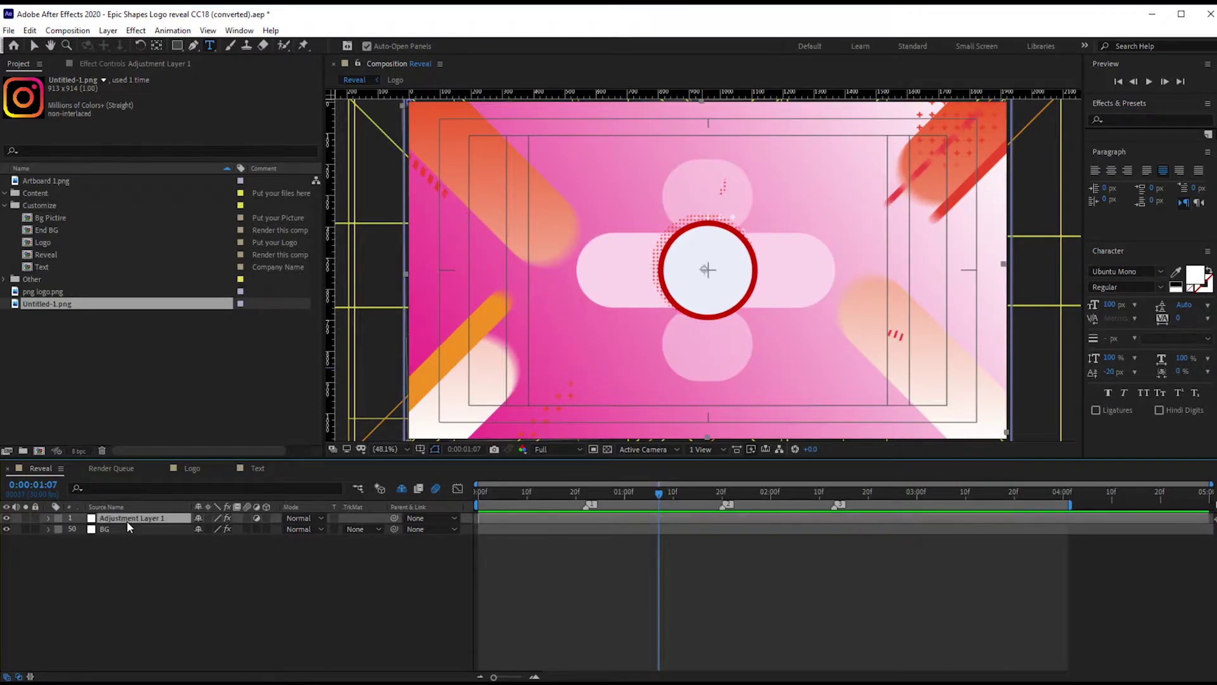
click(135, 63)
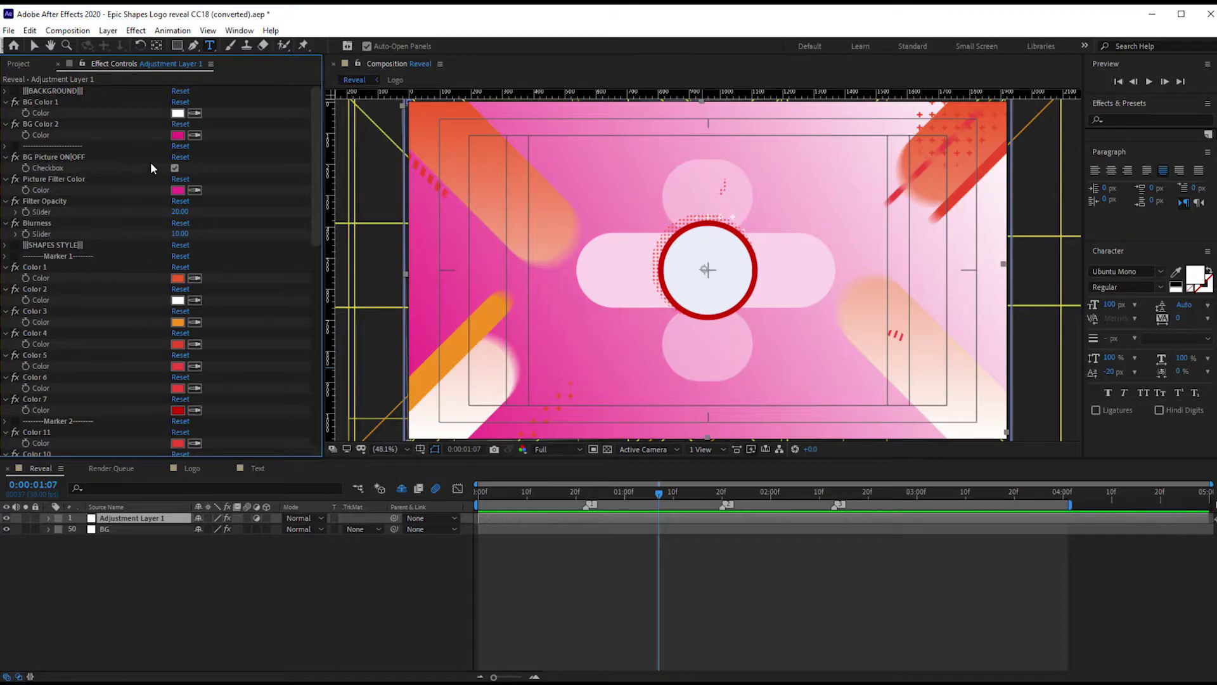
scroll(150, 161, down, 5)
scroll(151, 172, down, 5)
scroll(152, 185, down, 5)
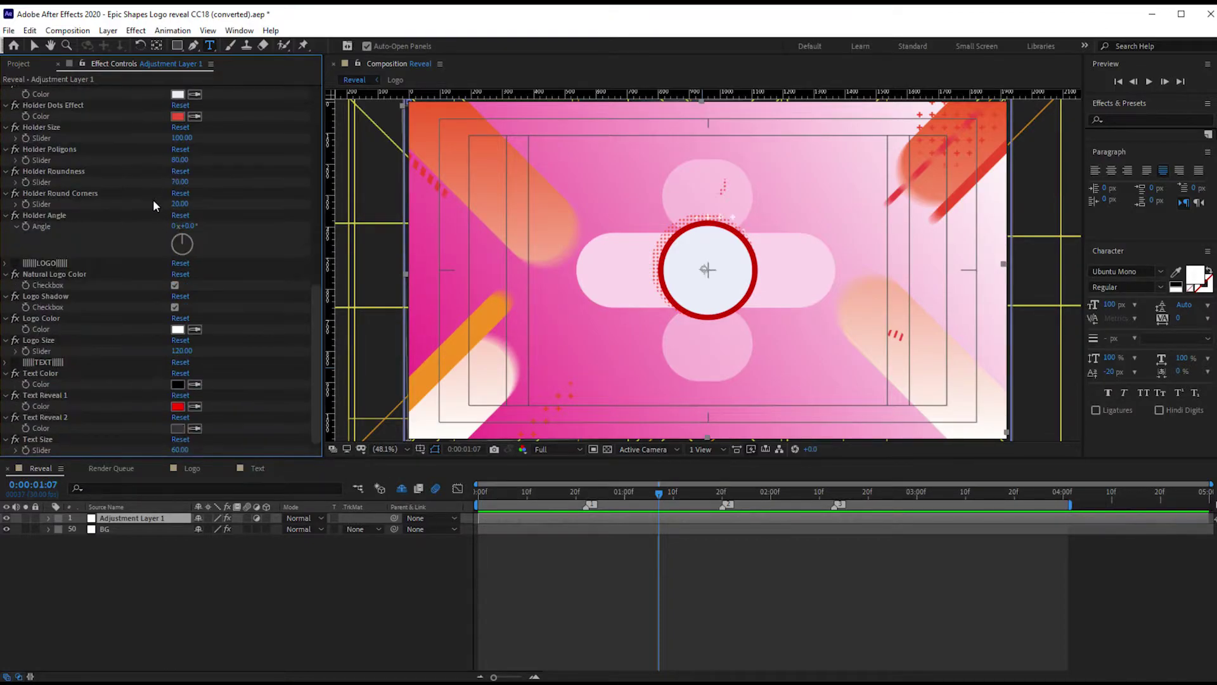
scroll(134, 310, up, 5)
scroll(134, 288, up, 5)
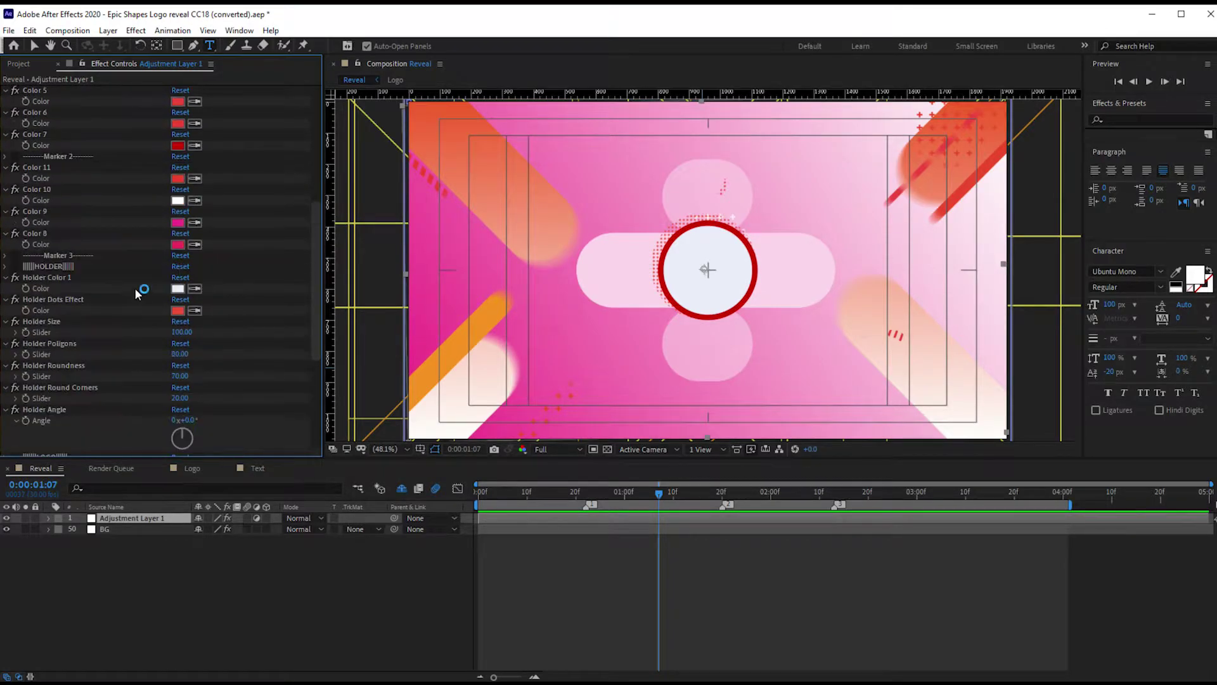
scroll(135, 284, up, 5)
scroll(134, 284, up, 3)
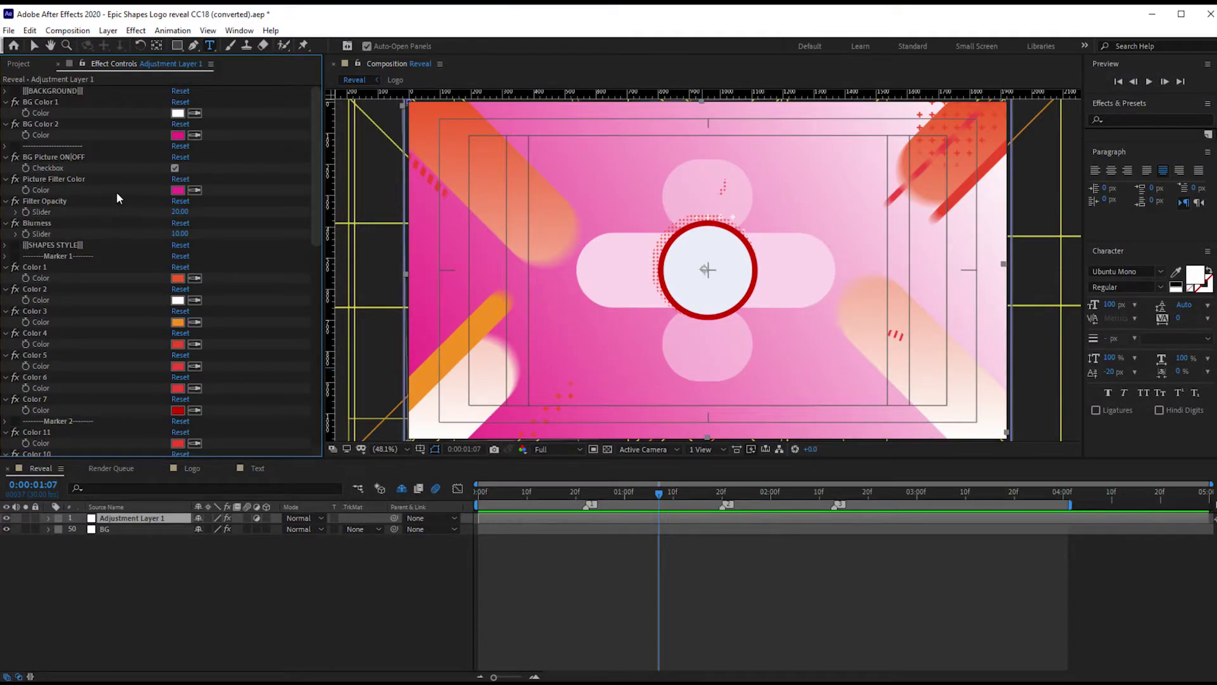
click(19, 65)
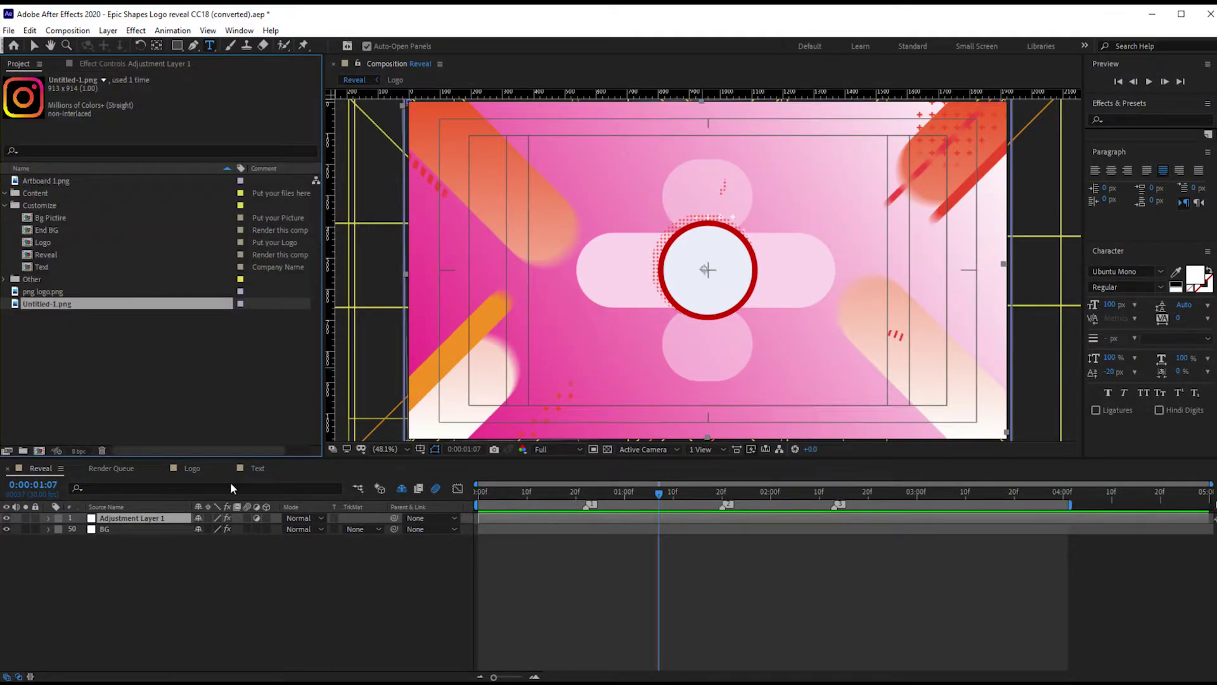
click(147, 518)
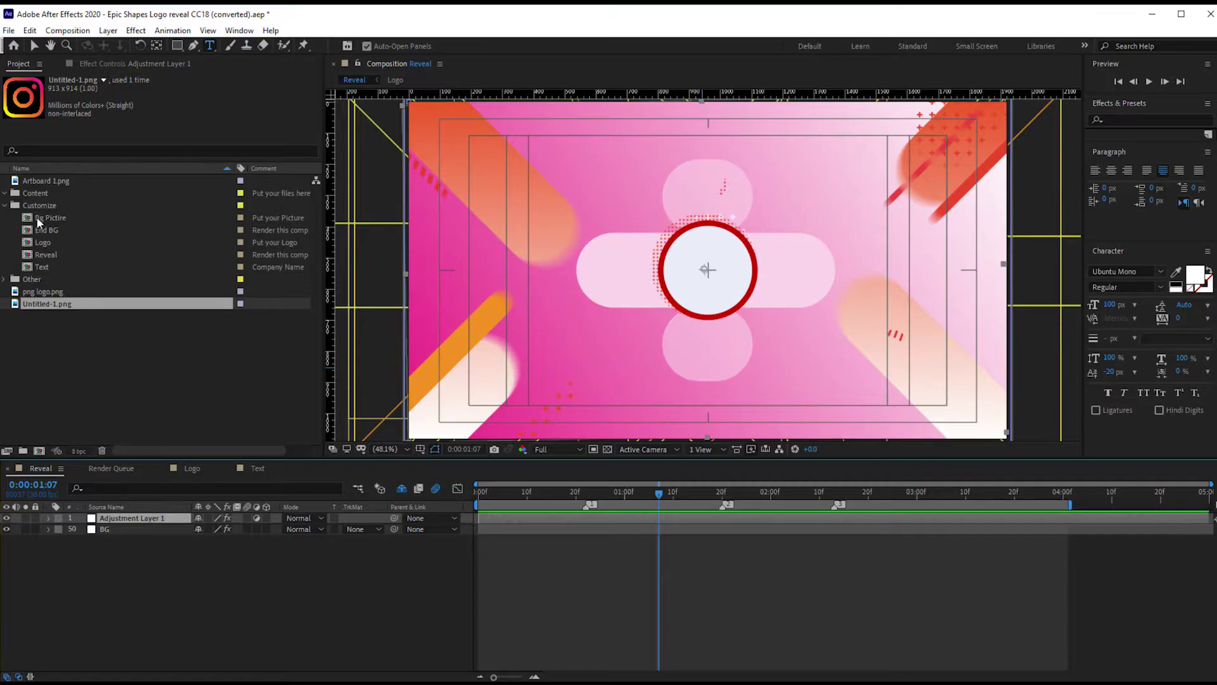
- Add Untitled-1.png to the Logo comp, scale it to 52%, and return to Reveal
double_click(56, 243)
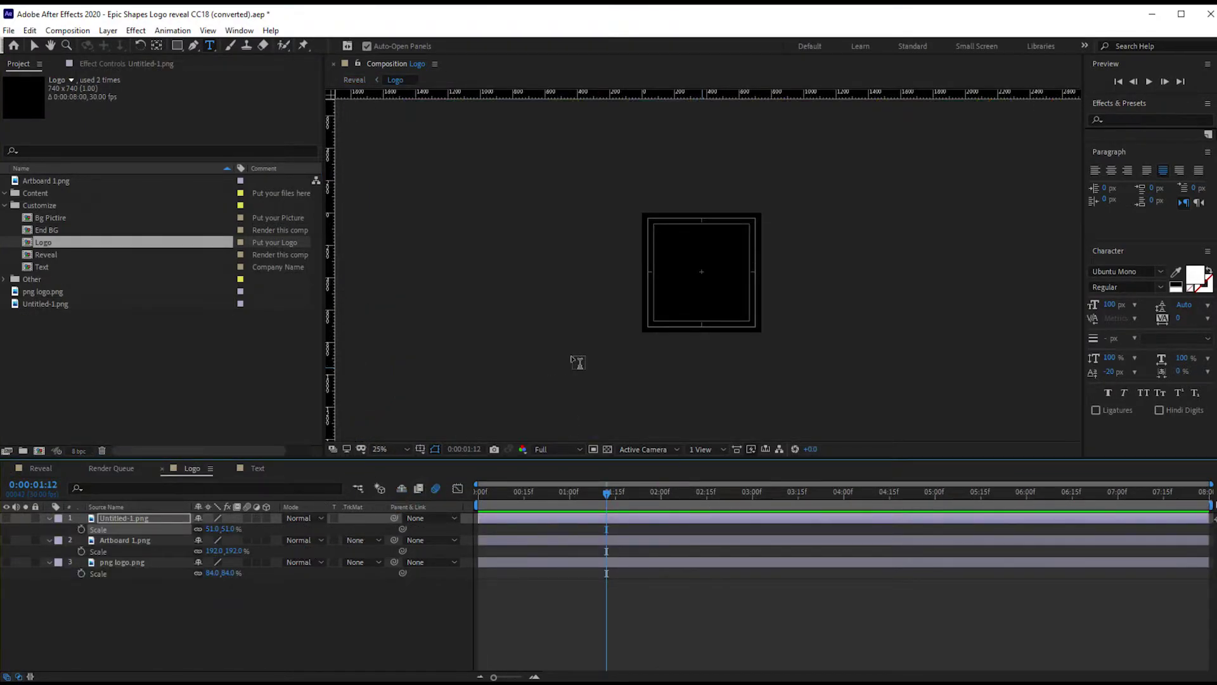
click(75, 304)
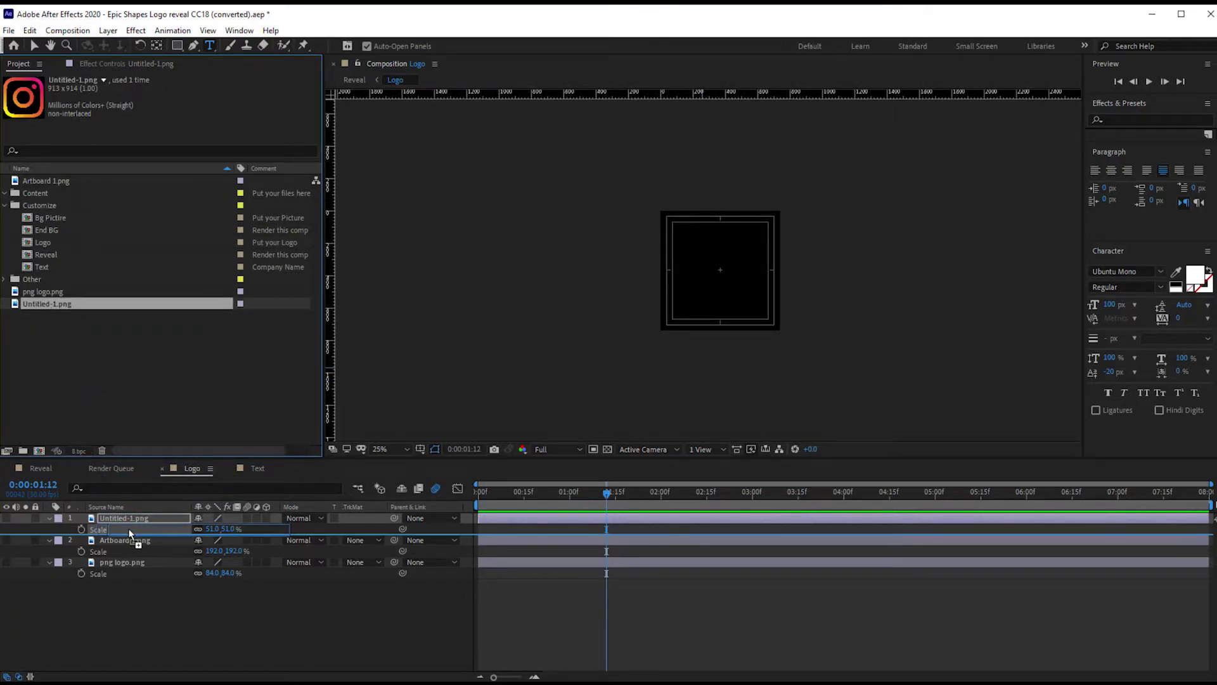
drag(42, 305, 129, 513)
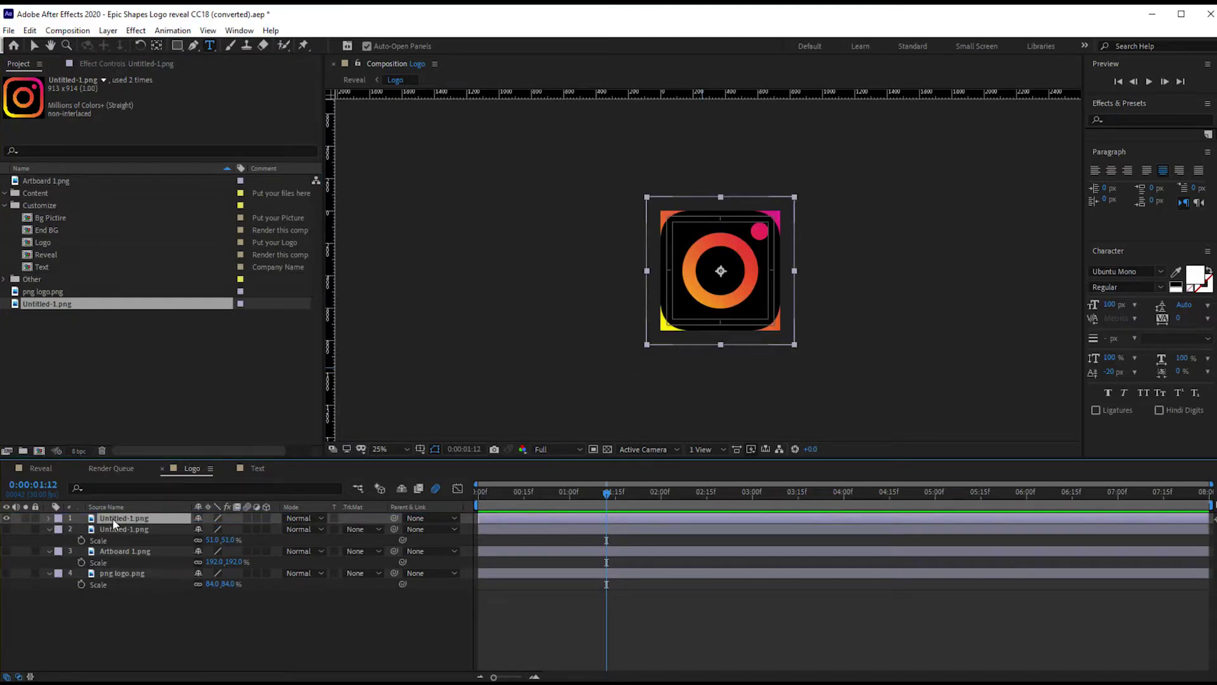
key(s)
drag(214, 529, 191, 529)
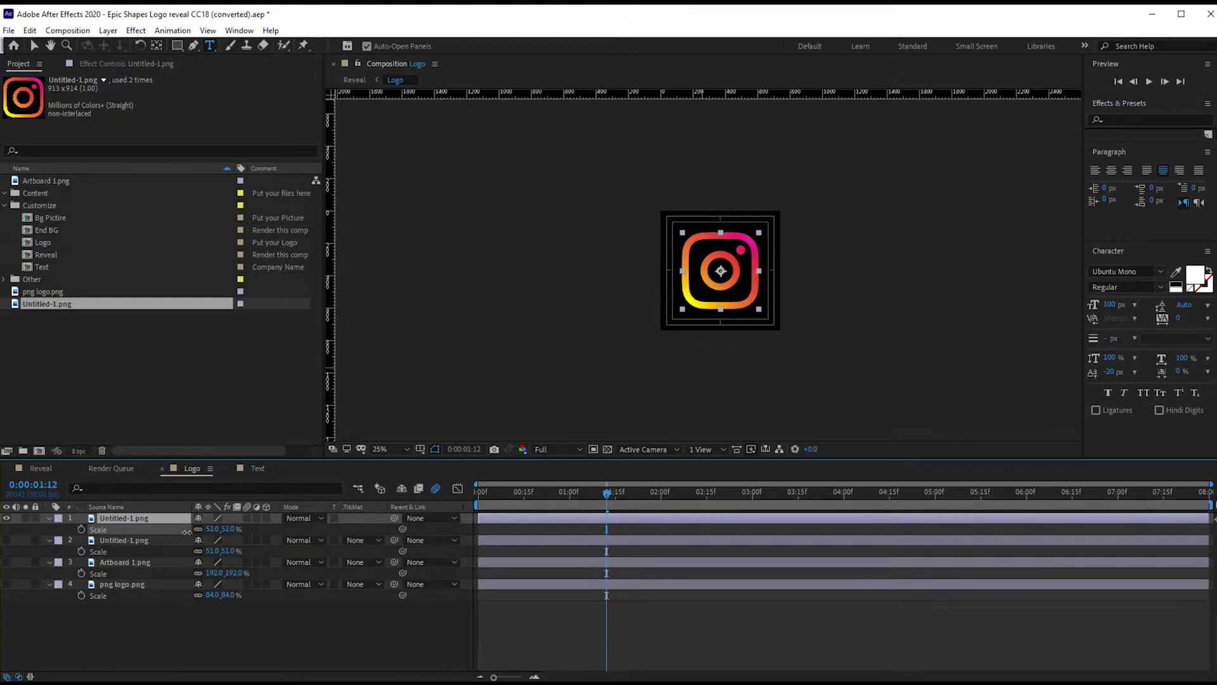
click(355, 615)
click(39, 467)
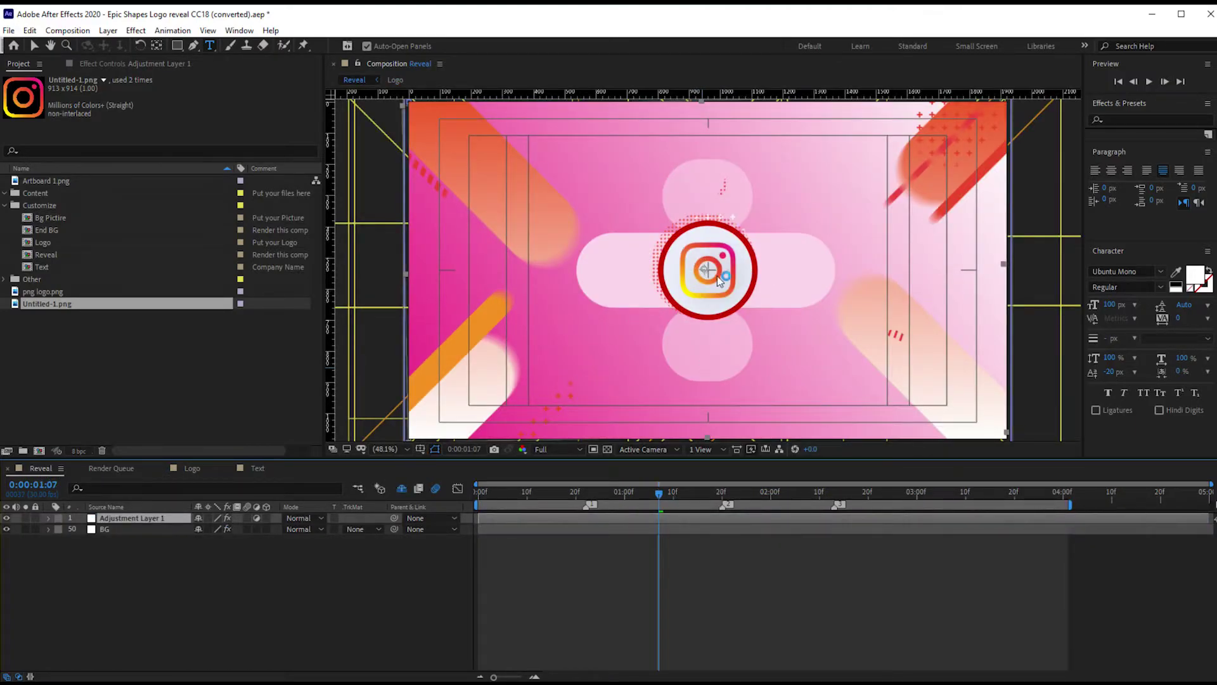
- Preview Reveal from 0:00:00:00 to check the Instagram logo animating in
key(v)
drag(508, 489, 398, 500)
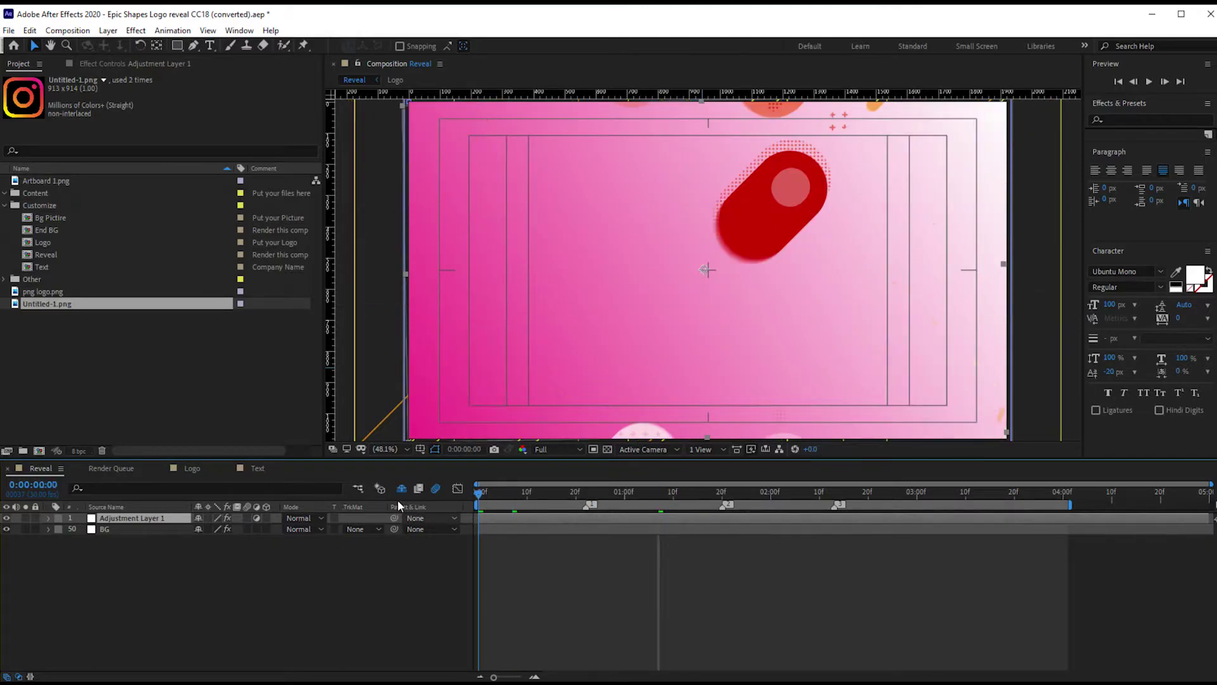
key(space)
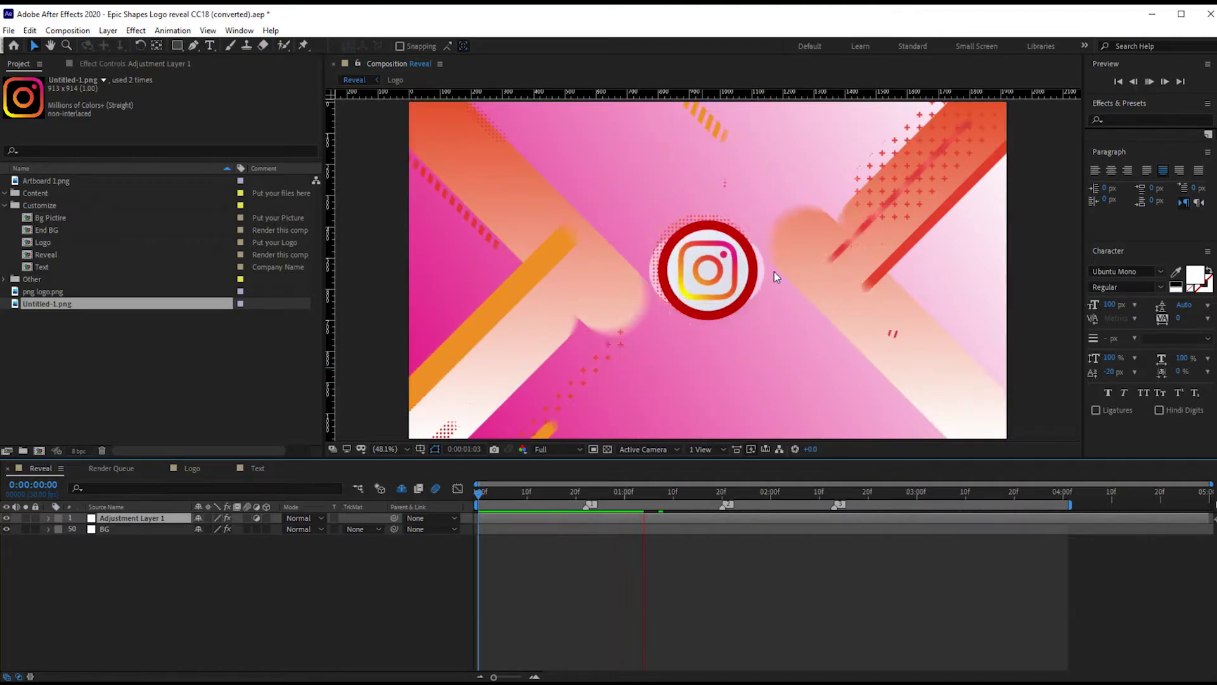
key(space)
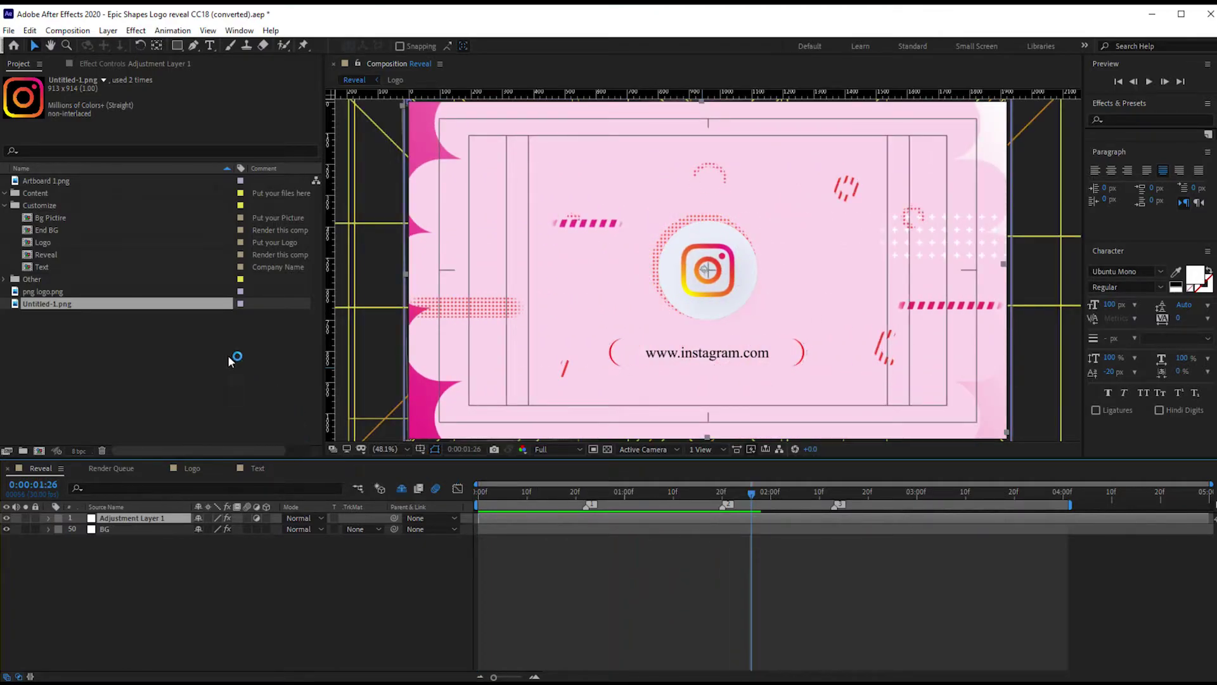
click(58, 269)
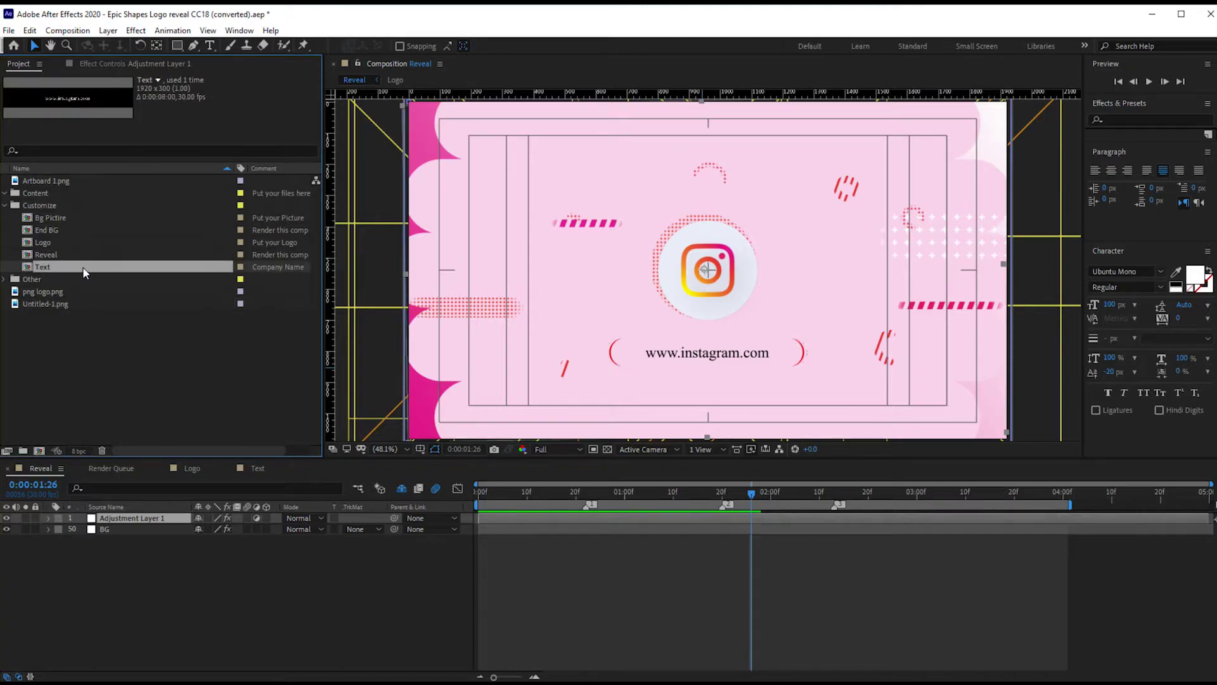
double_click(83, 266)
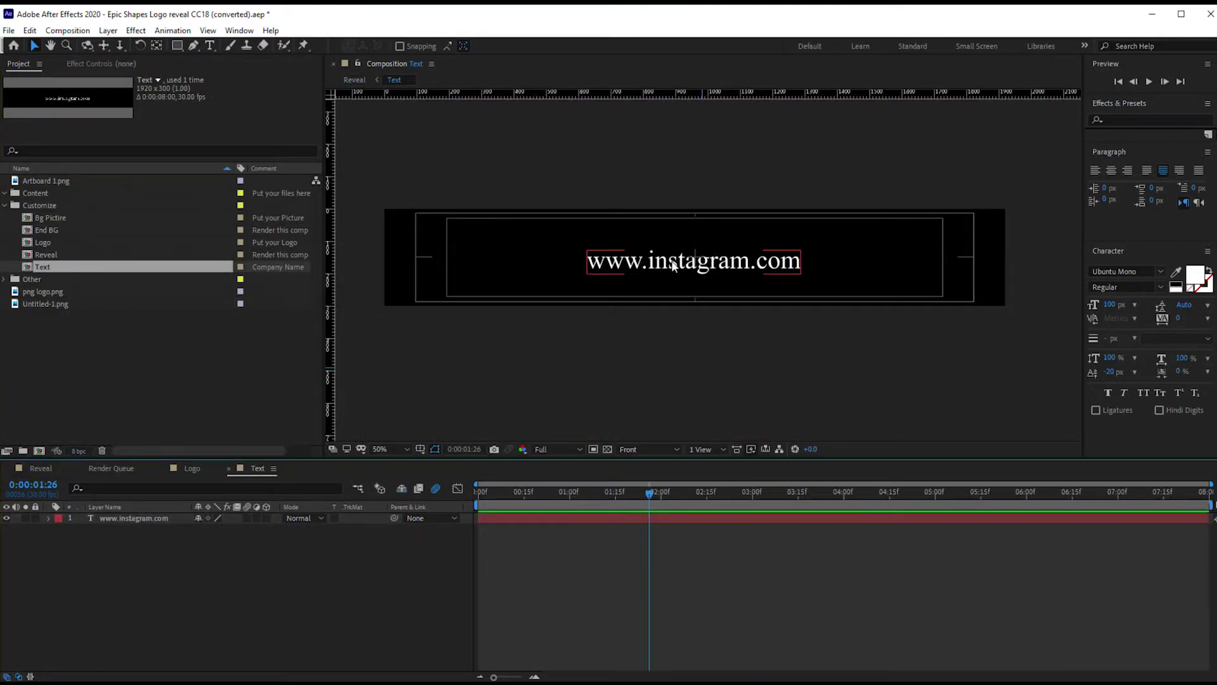
double_click(638, 263)
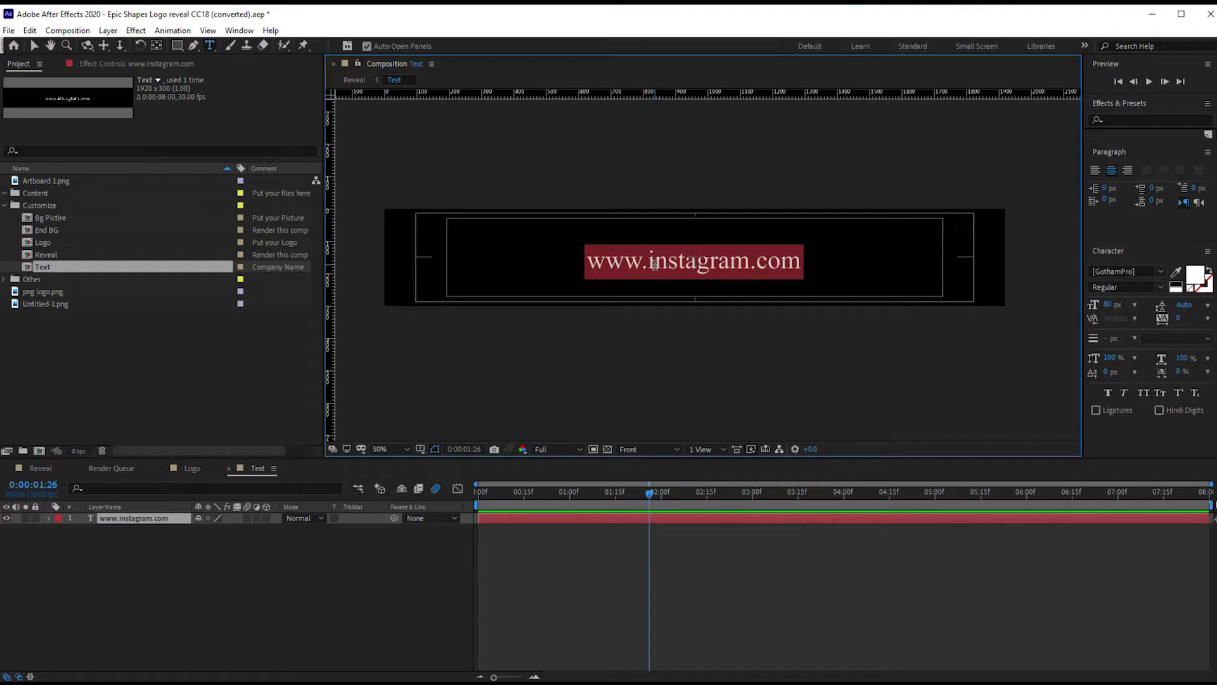
click(655, 265)
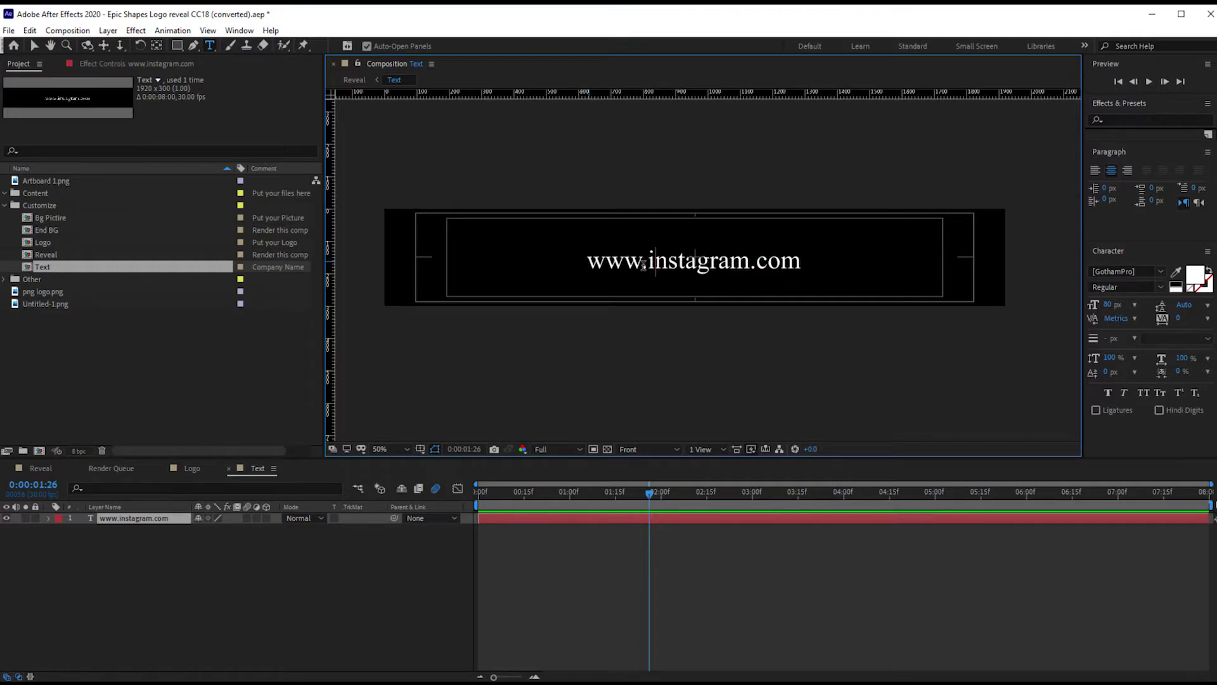
key(ctrl+a)
click(717, 271)
click(41, 467)
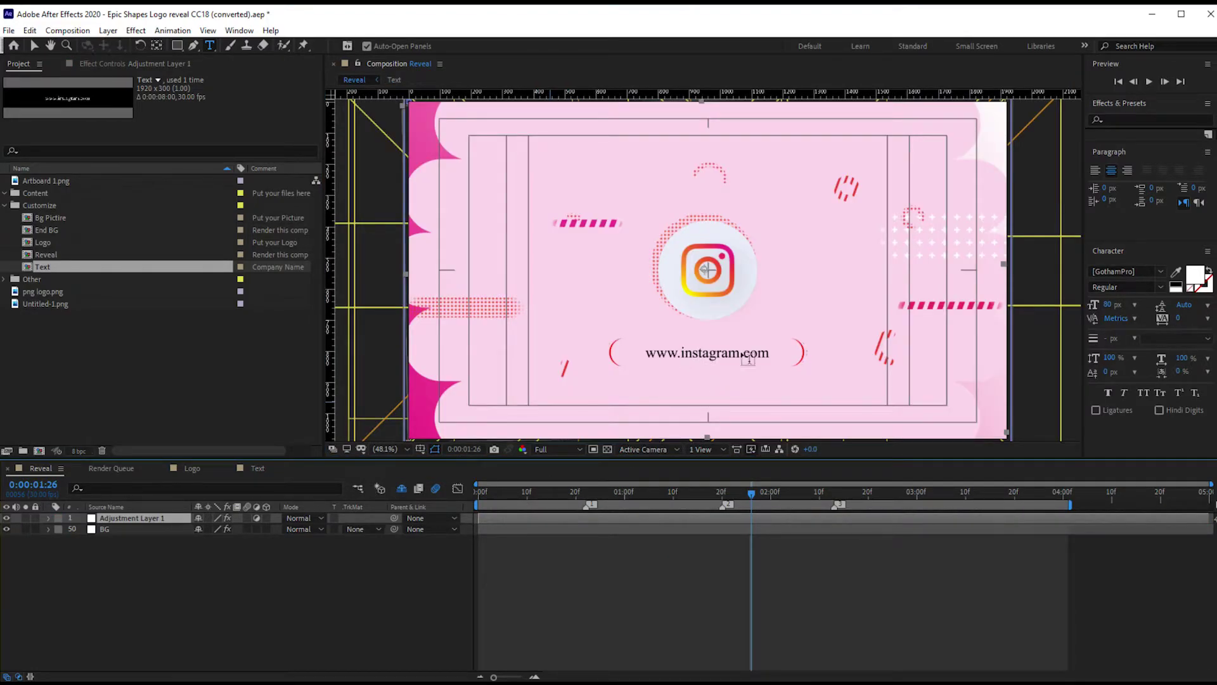
- Switch to the Selection tool and move the playhead to 0:00:00:27
key(v)
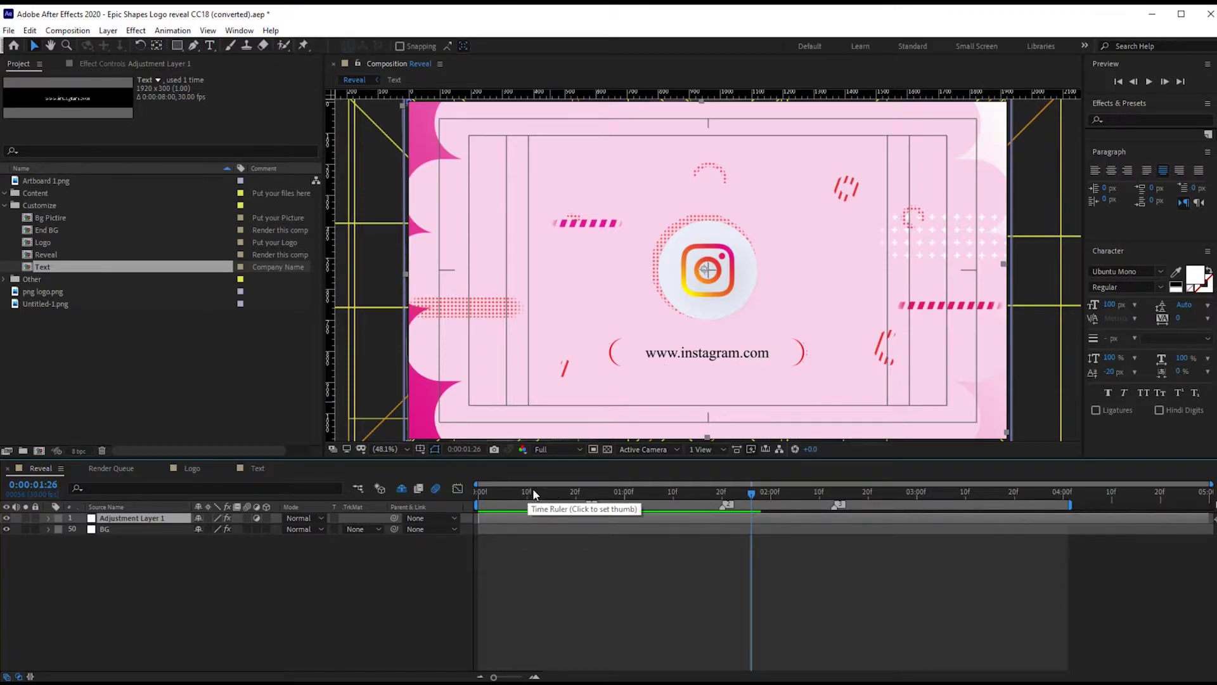
click(611, 494)
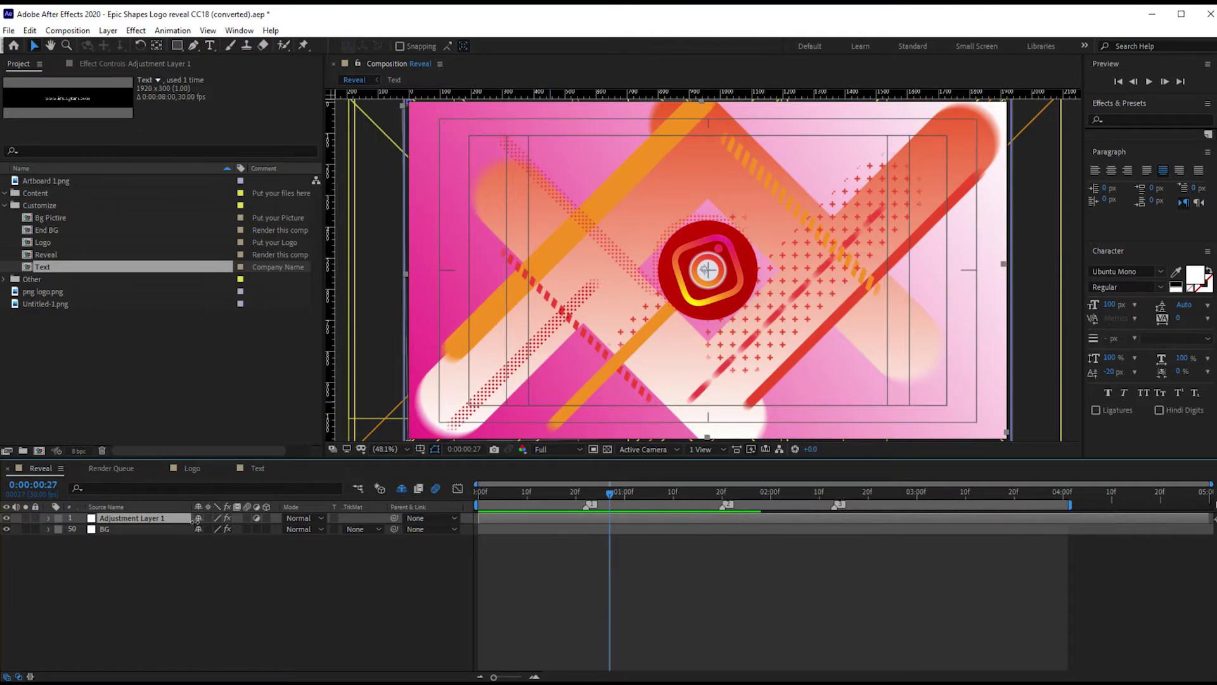
- Set BG Color 2 in the template controls to bright red F90000
click(128, 63)
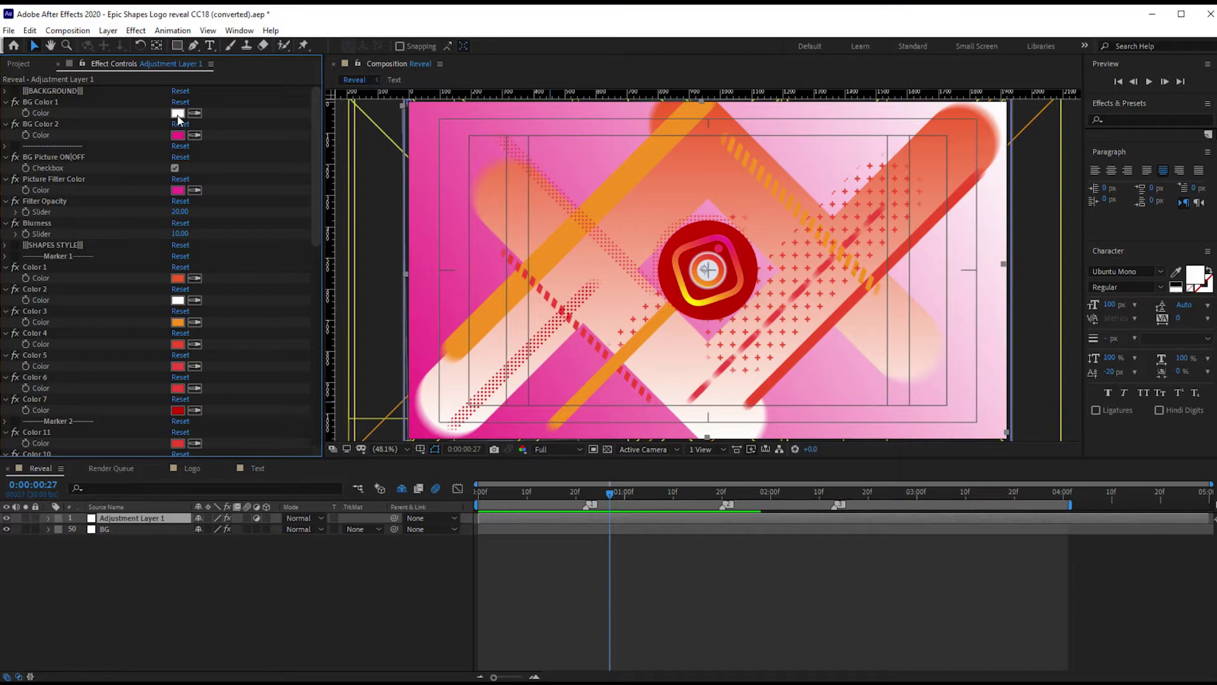
click(179, 135)
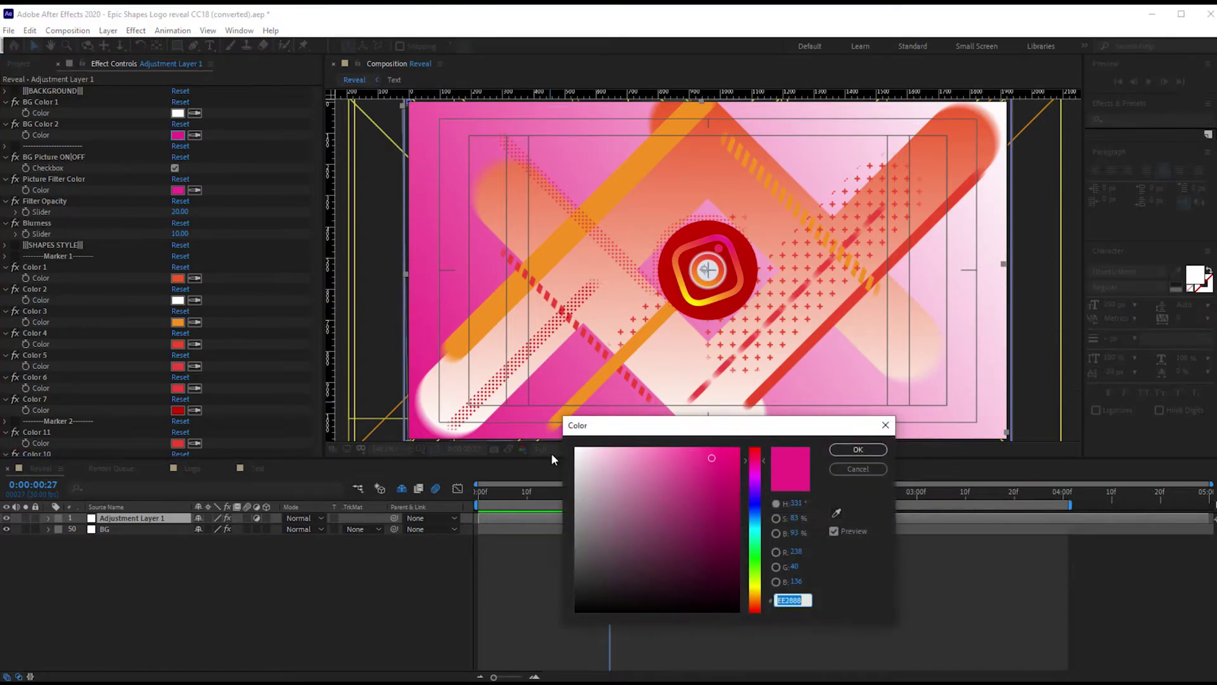
click(727, 567)
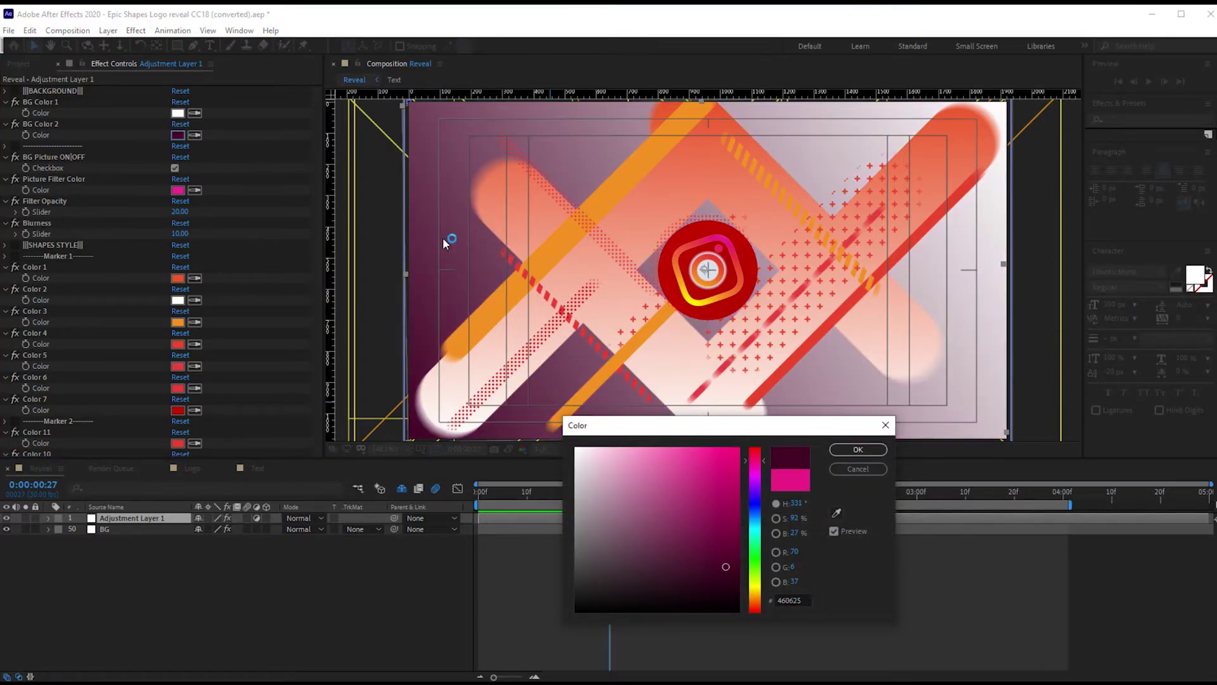
drag(755, 453, 754, 442)
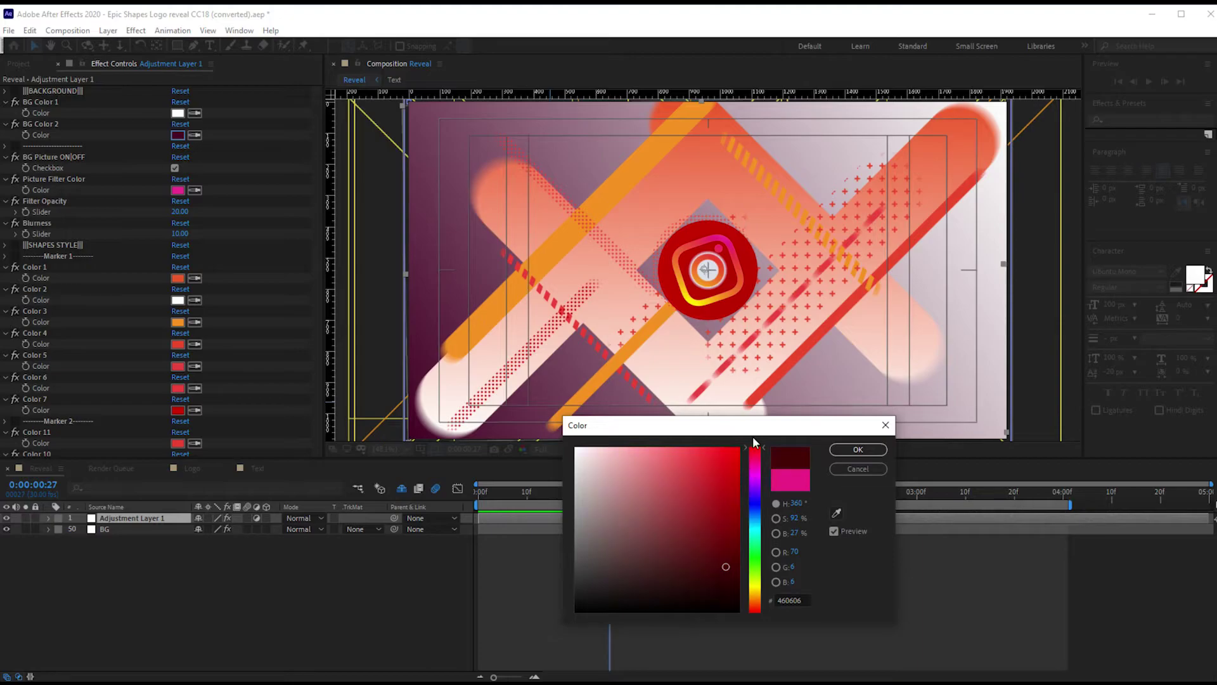
click(738, 451)
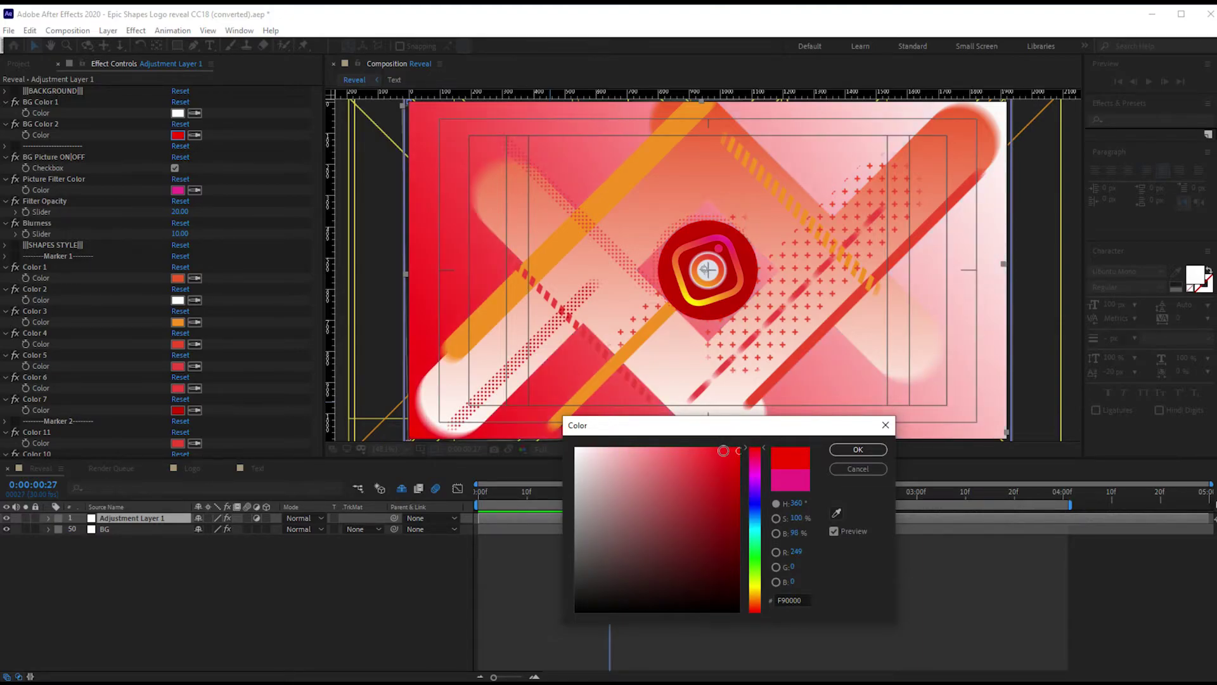
click(838, 448)
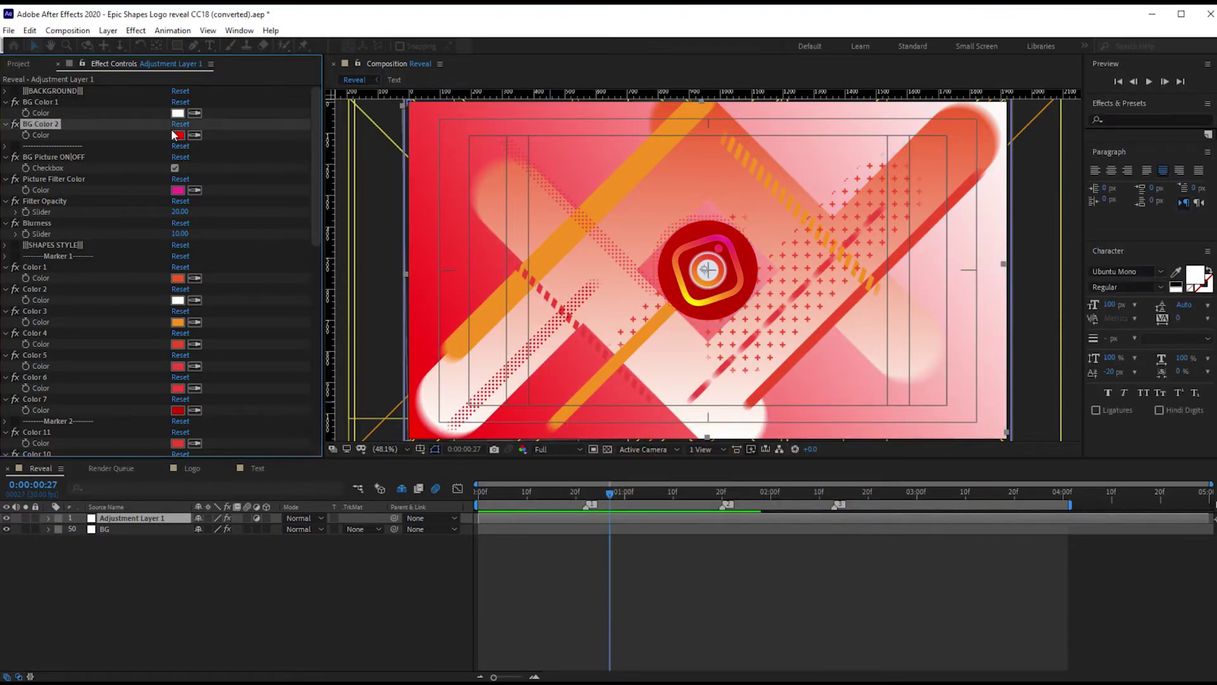
- Set the Picture Filter Color to magenta CB0A70
click(178, 190)
click(730, 581)
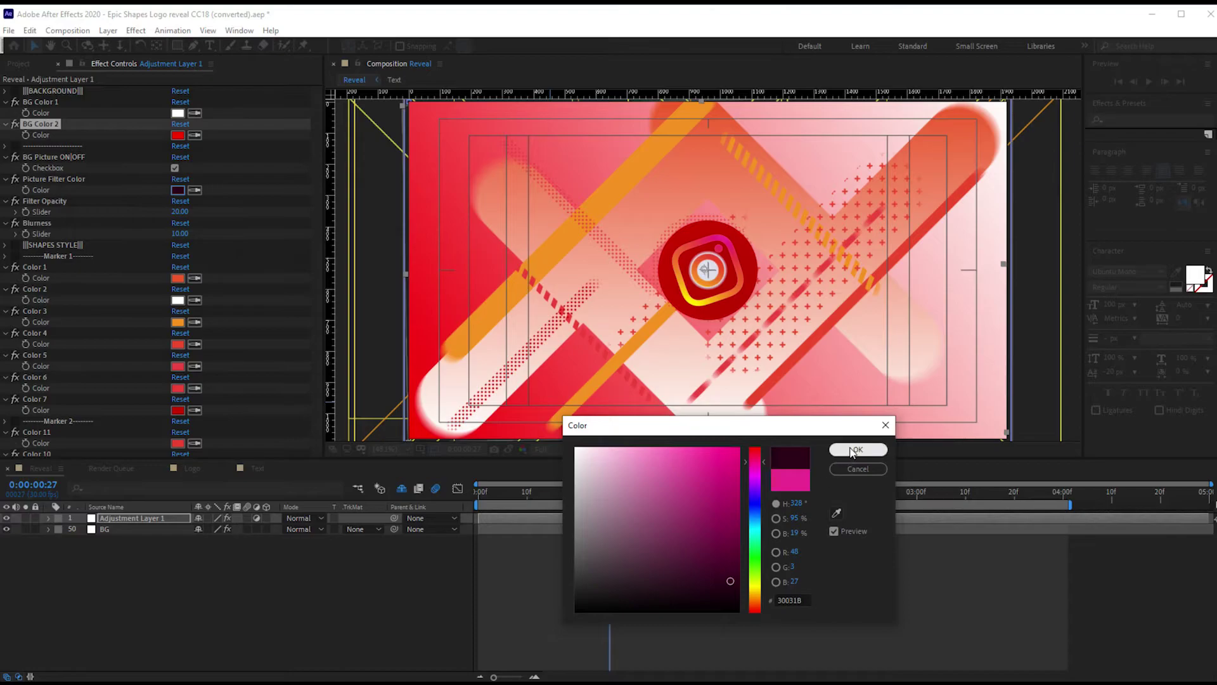
click(731, 480)
click(860, 449)
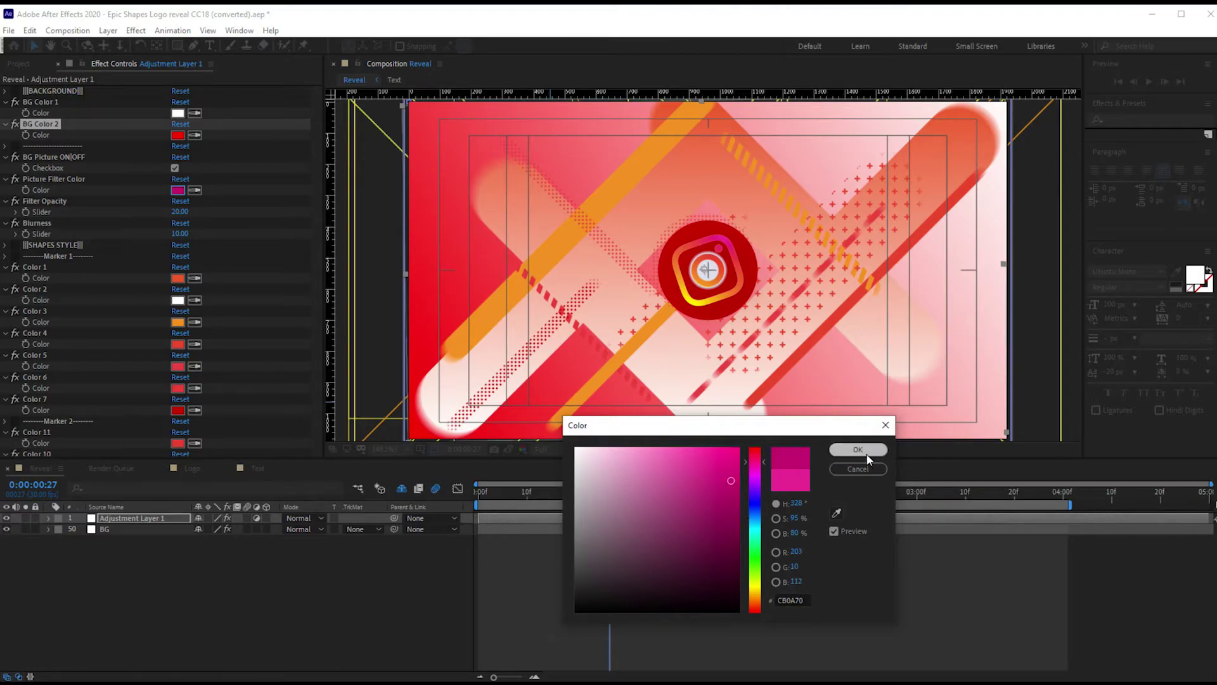
- Change Color 1 to dark rust brown 9A2B09, then move to about one second
scroll(234, 305, down, 2)
scroll(203, 279, down, 2)
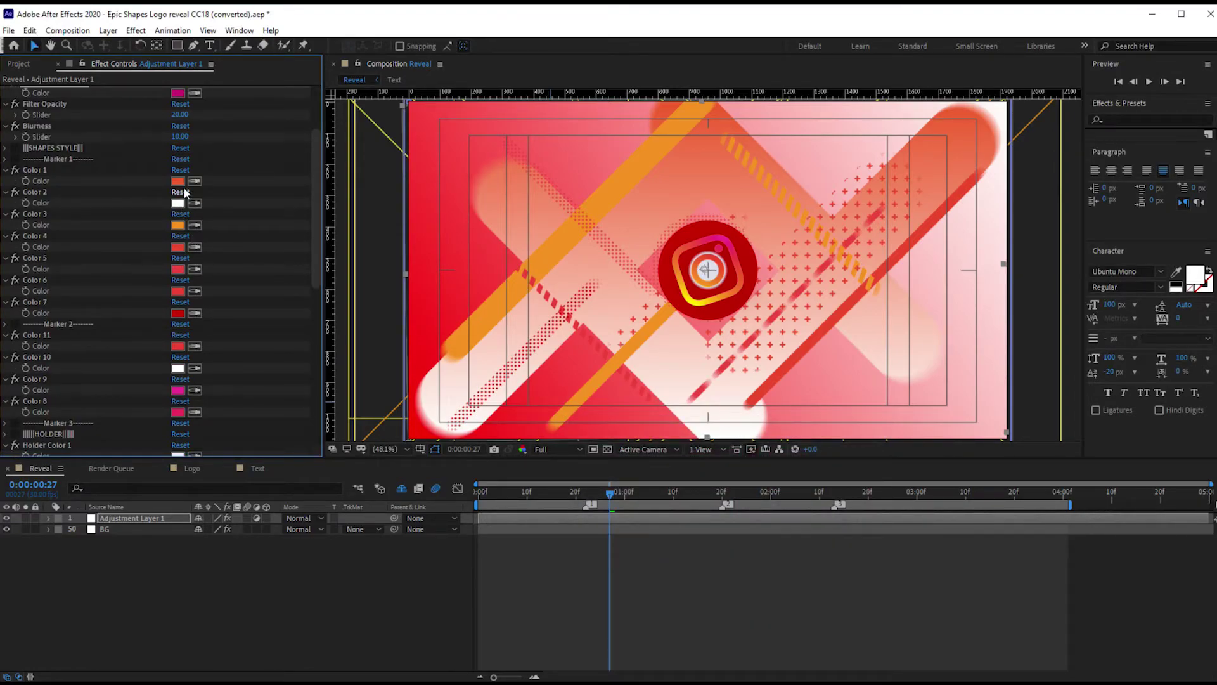
click(178, 182)
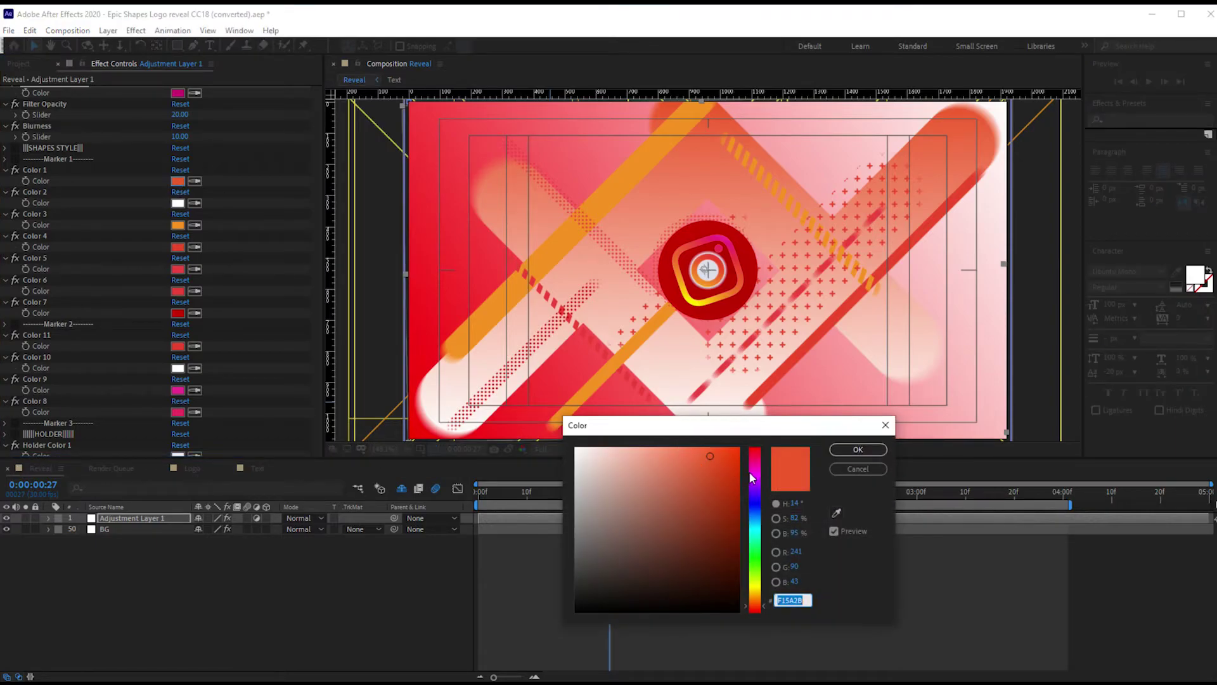
drag(729, 504, 730, 513)
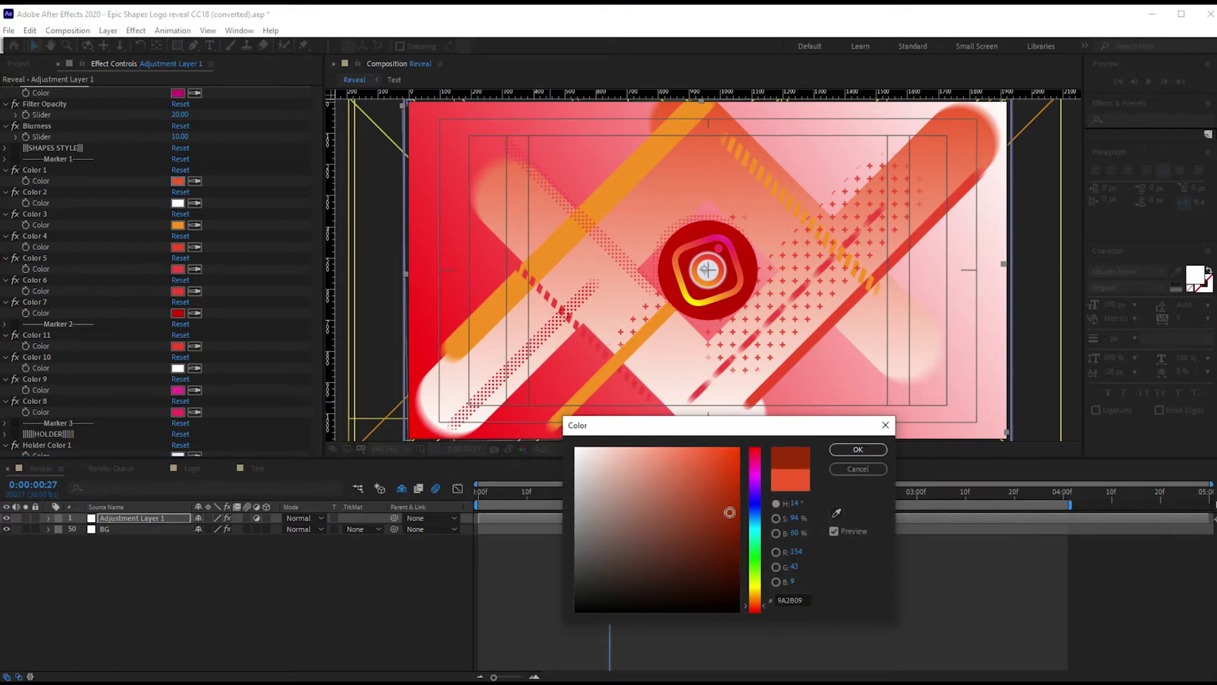
click(858, 450)
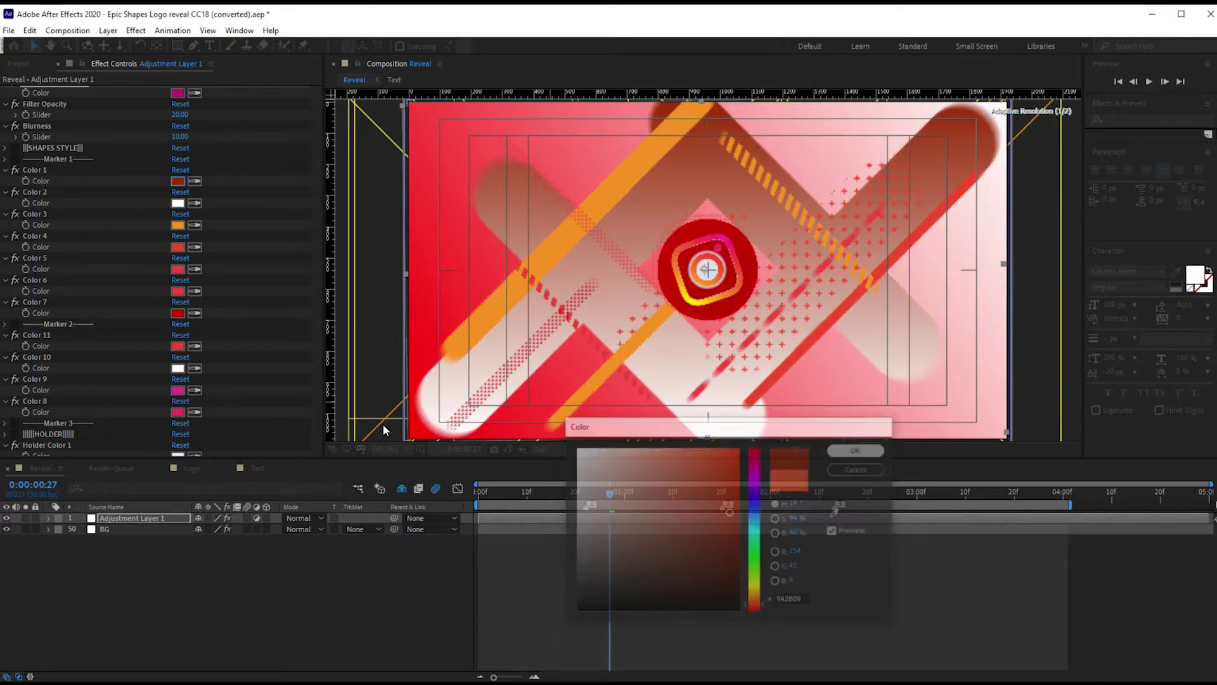
click(630, 490)
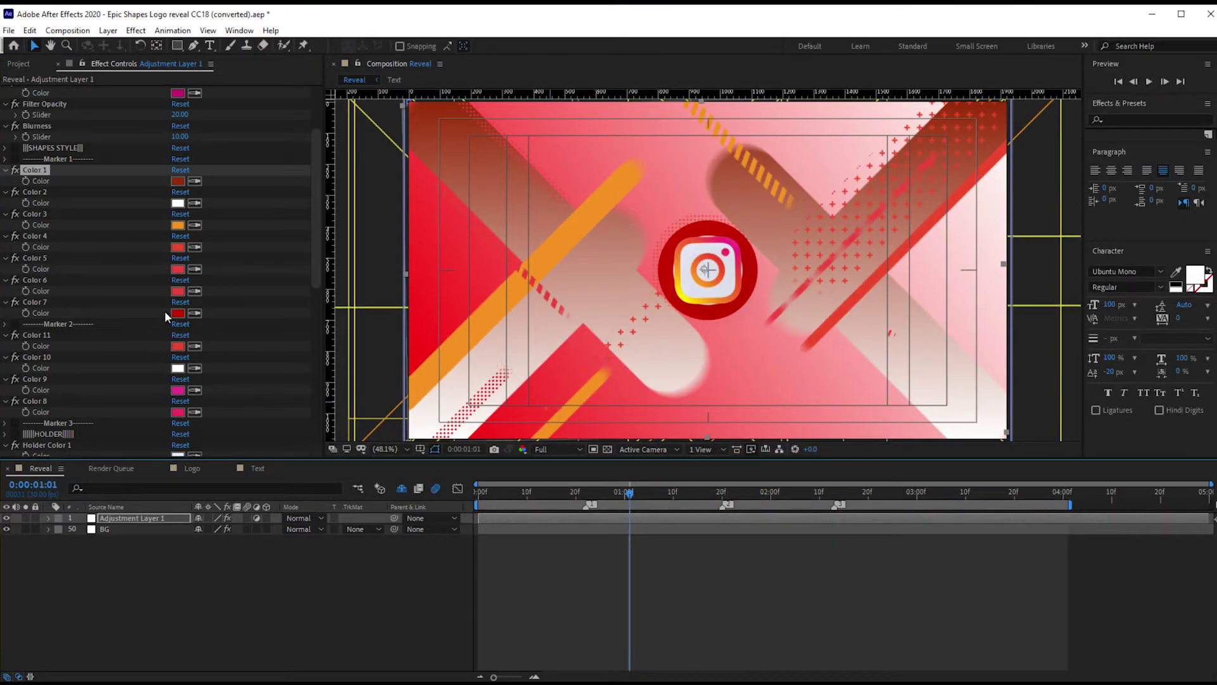
- Set the Holder Dots Effect colour to pure black 000000
scroll(150, 304, down, 5)
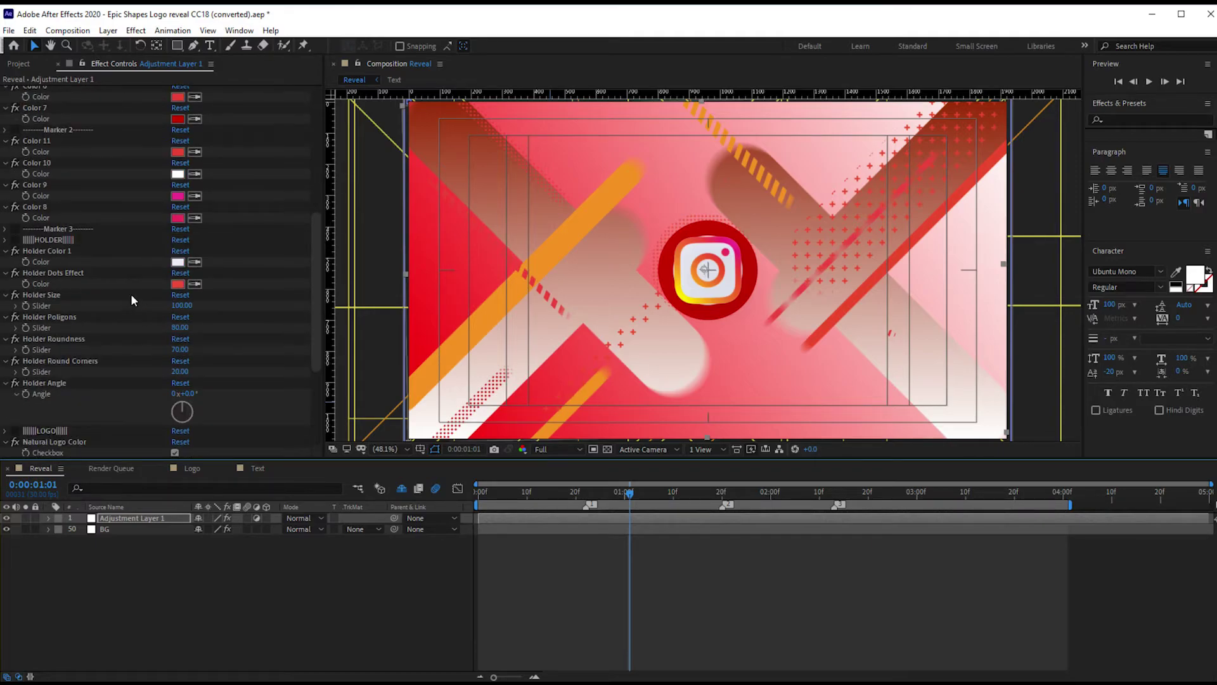
click(178, 284)
drag(603, 590, 613, 577)
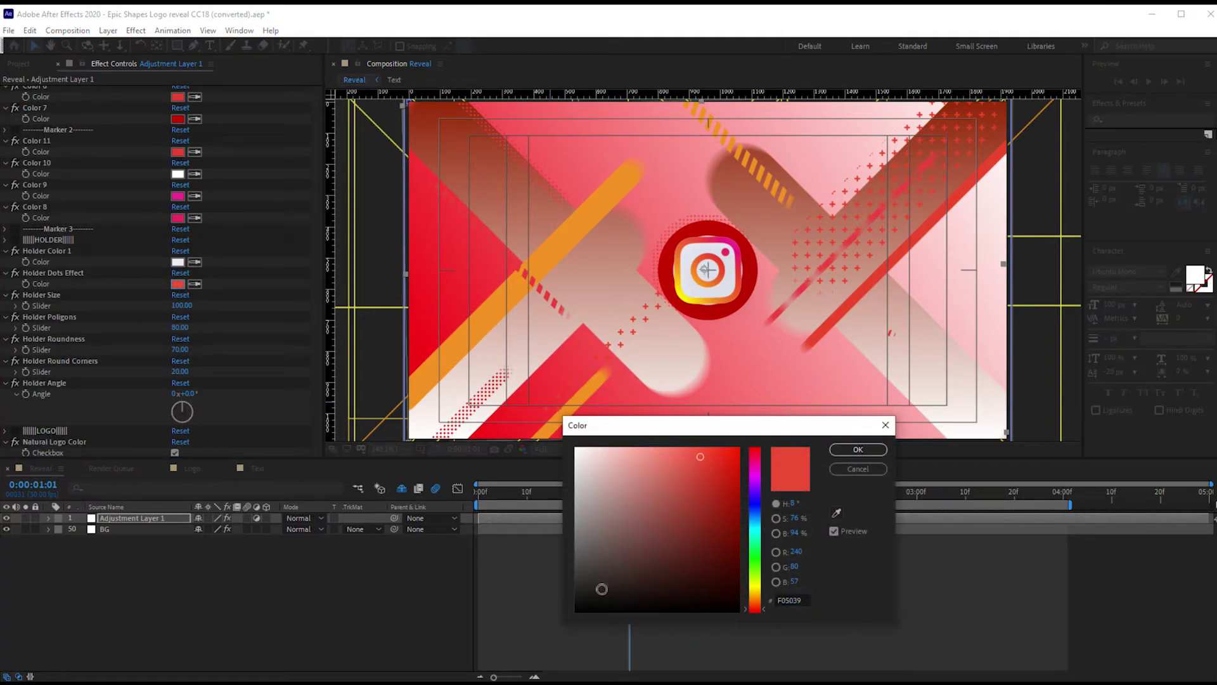
drag(554, 633, 556, 636)
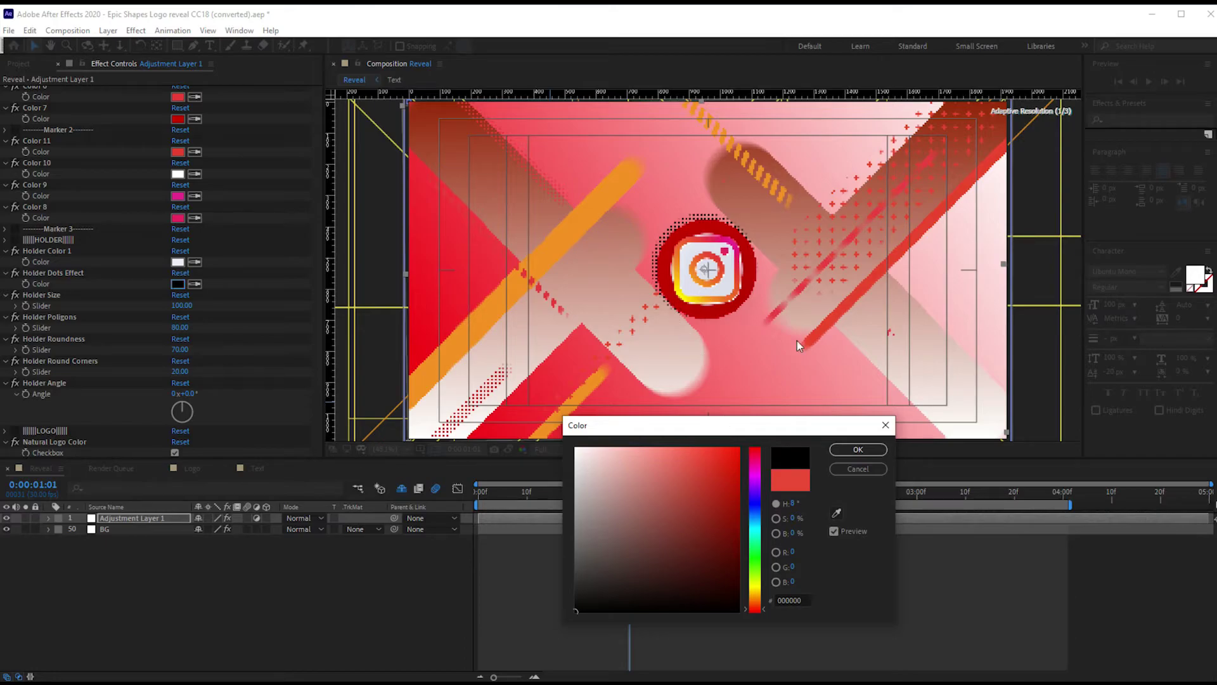
click(862, 450)
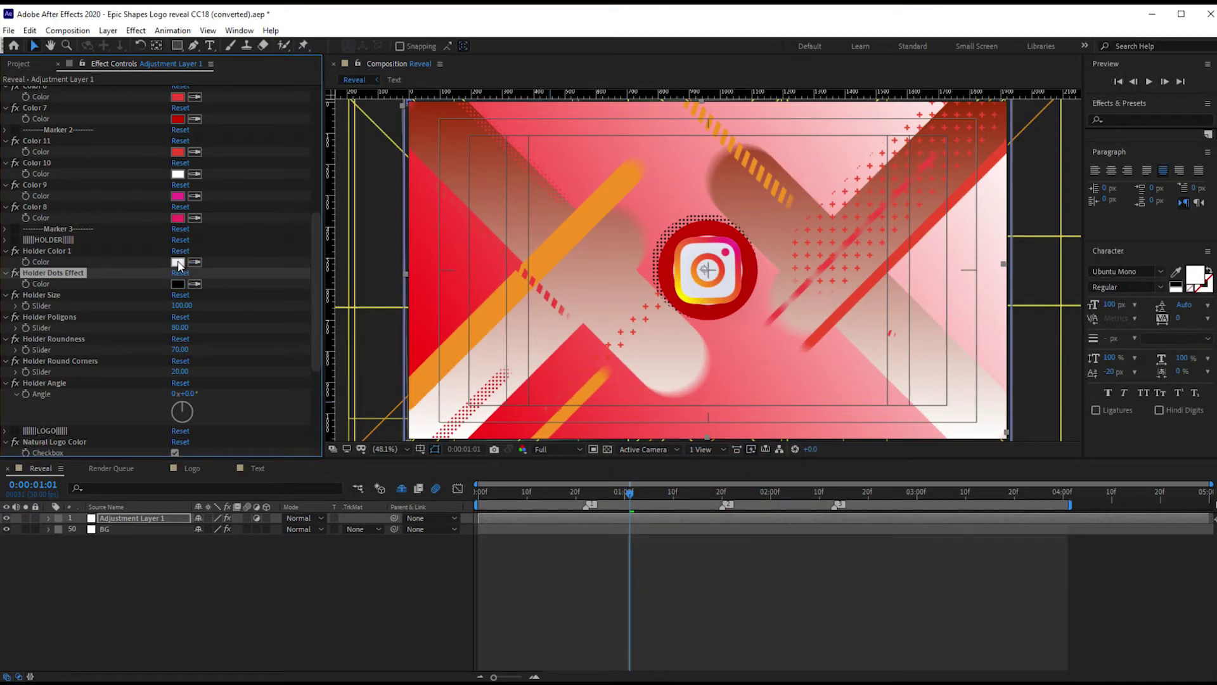
scroll(178, 266, down, 5)
- Confirm Text Reveal 1 as dark red 760C0C and set Text Reveal 2 to 000000
scroll(206, 381, down, 1)
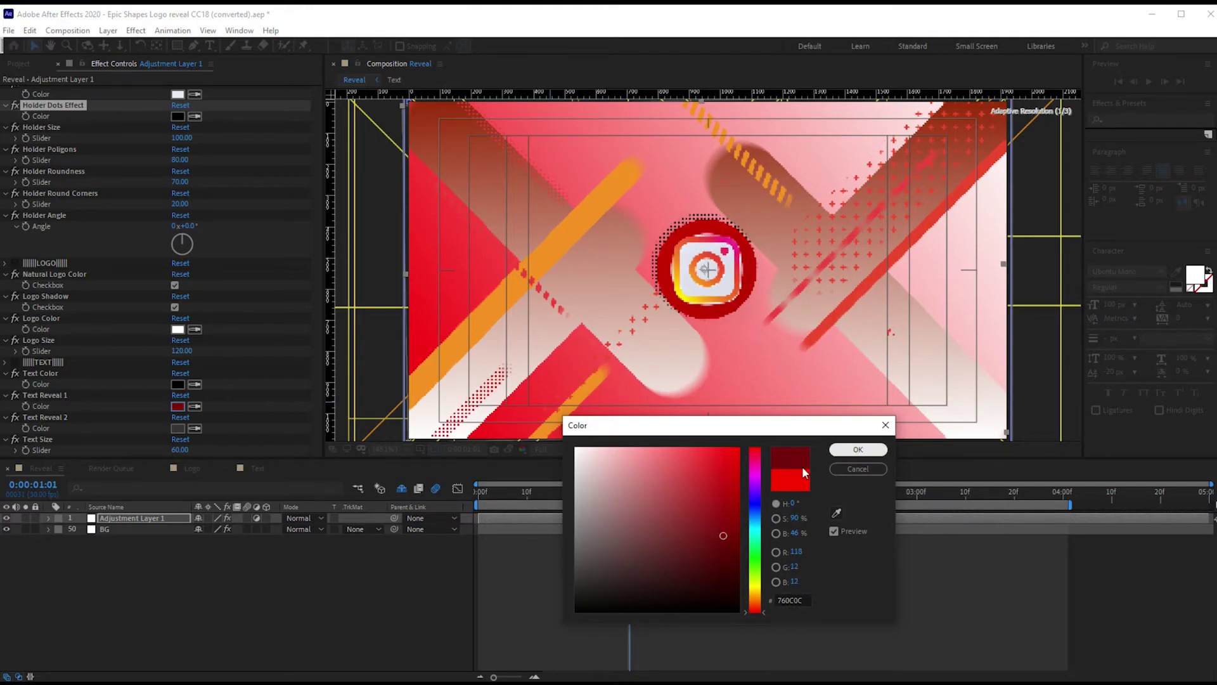
click(858, 450)
click(717, 491)
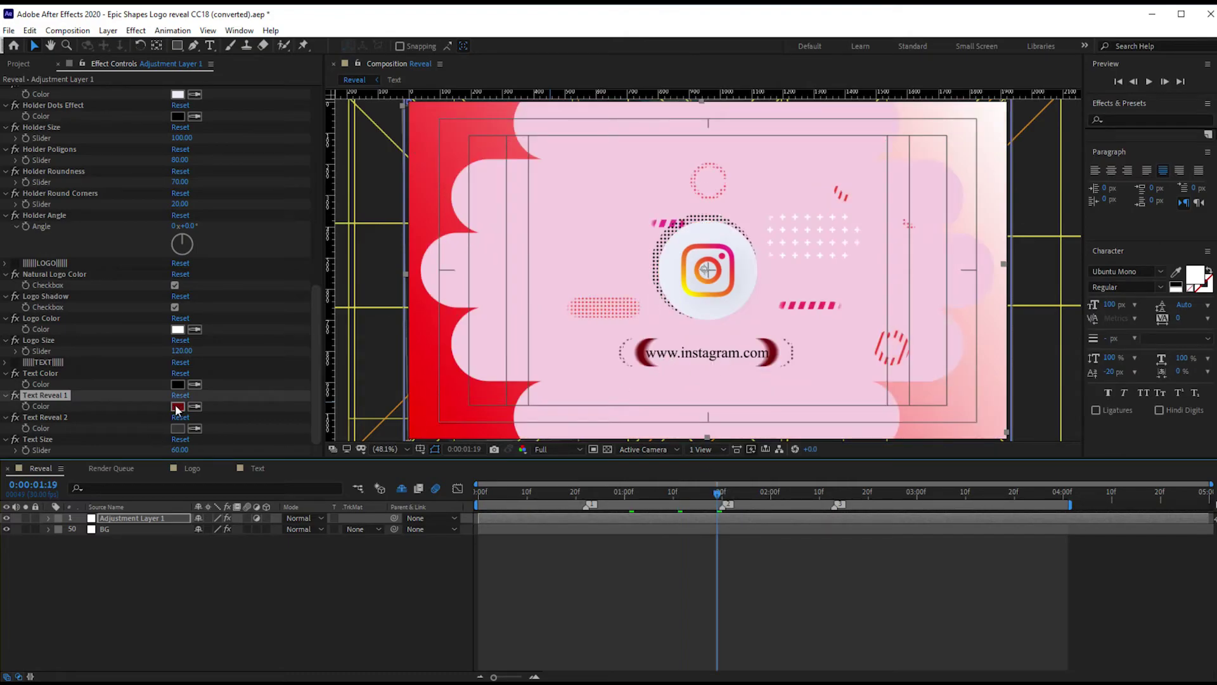
click(178, 428)
text(000000)
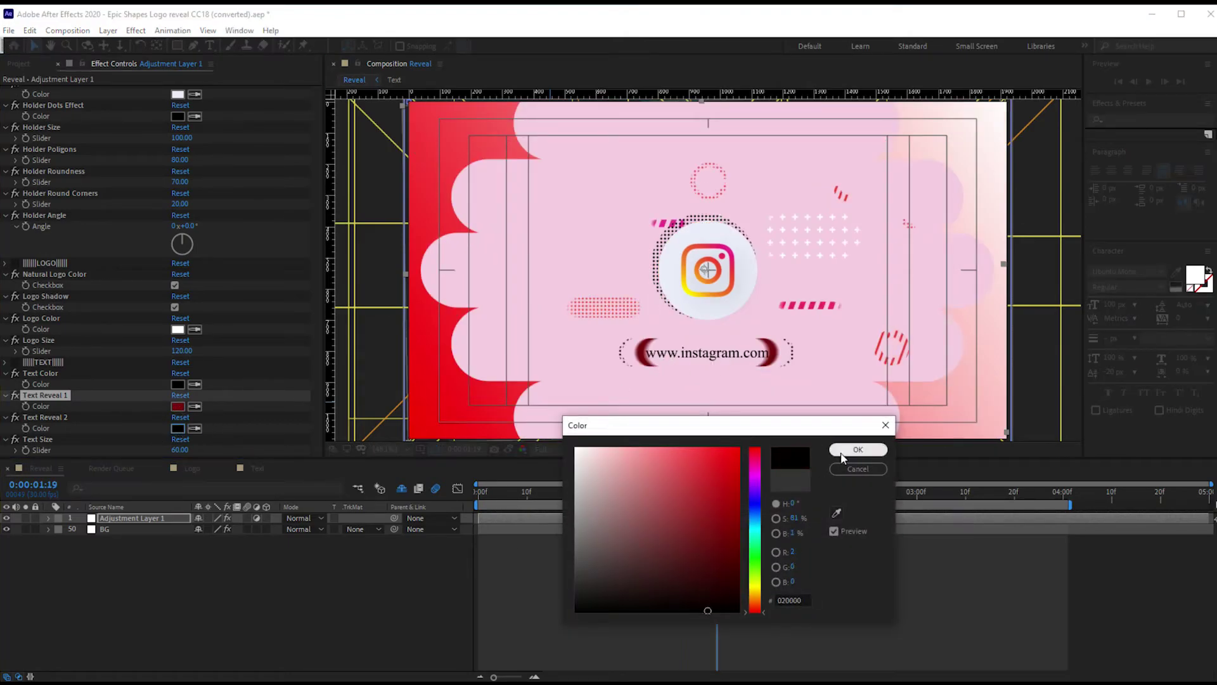
click(858, 450)
- Make Text Color blue and Logo Color near-black
click(178, 384)
click(739, 452)
click(755, 502)
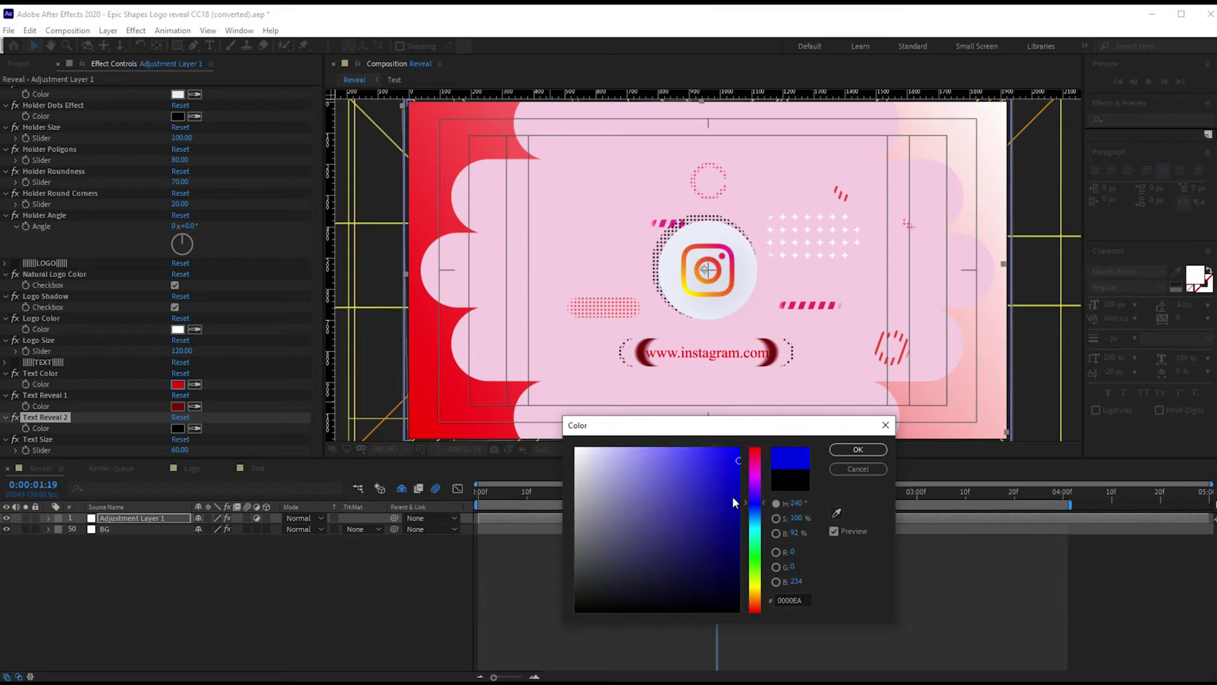
click(857, 449)
click(178, 329)
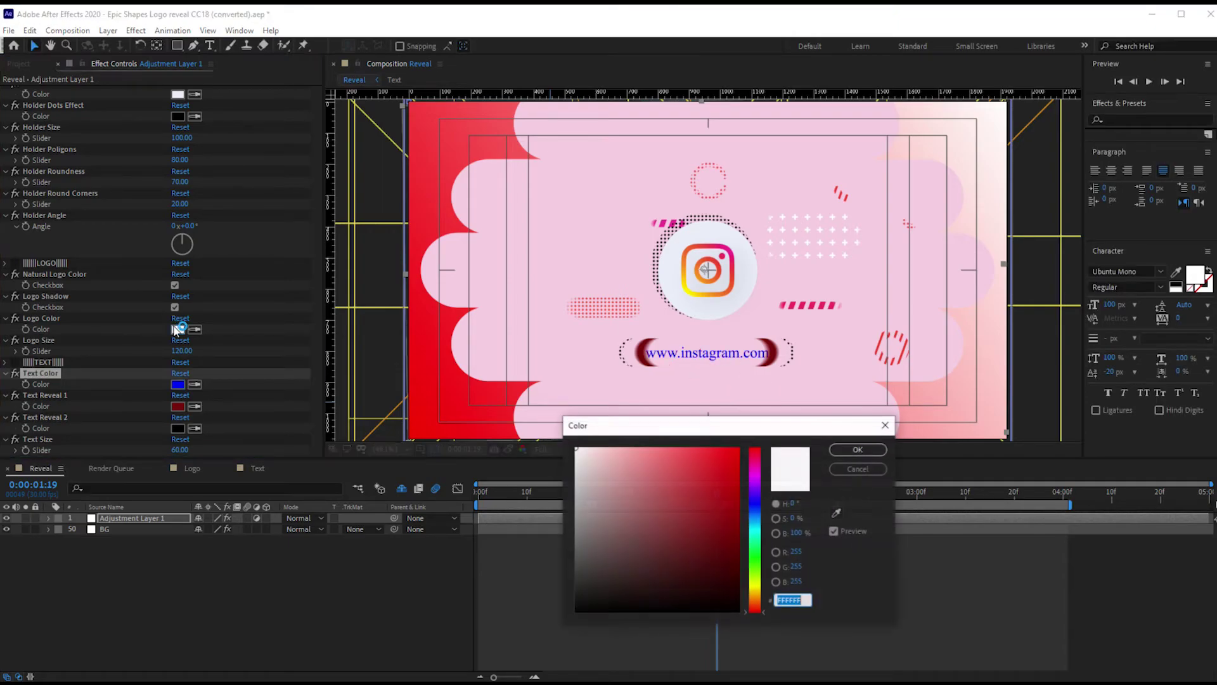
click(587, 605)
click(858, 450)
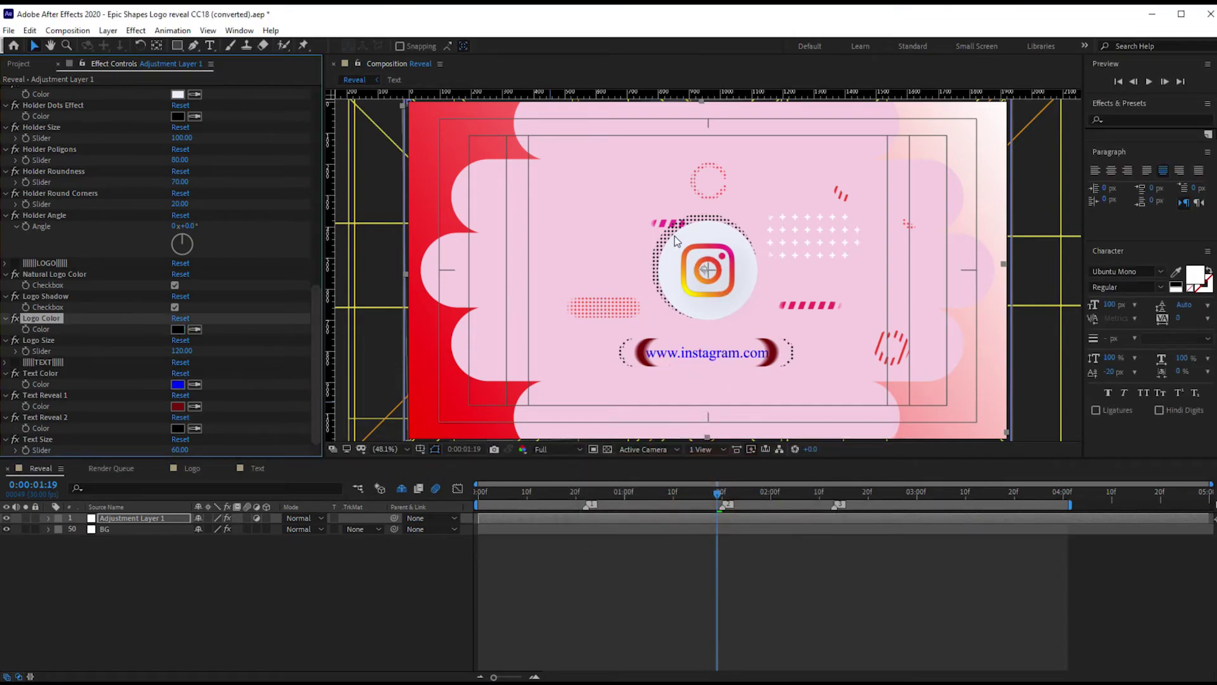
- Set Holder Color 1 to black 000000, blackening the circle behind the logo
scroll(187, 290, up, 3)
scroll(185, 298, up, 2)
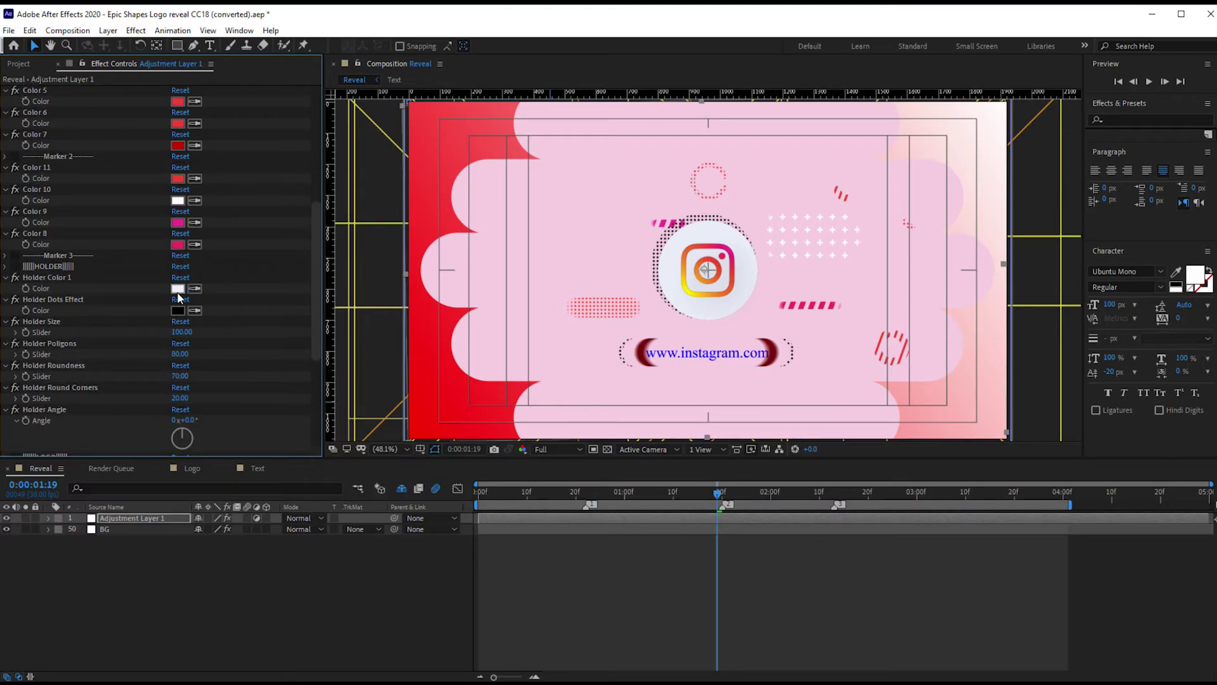
click(178, 289)
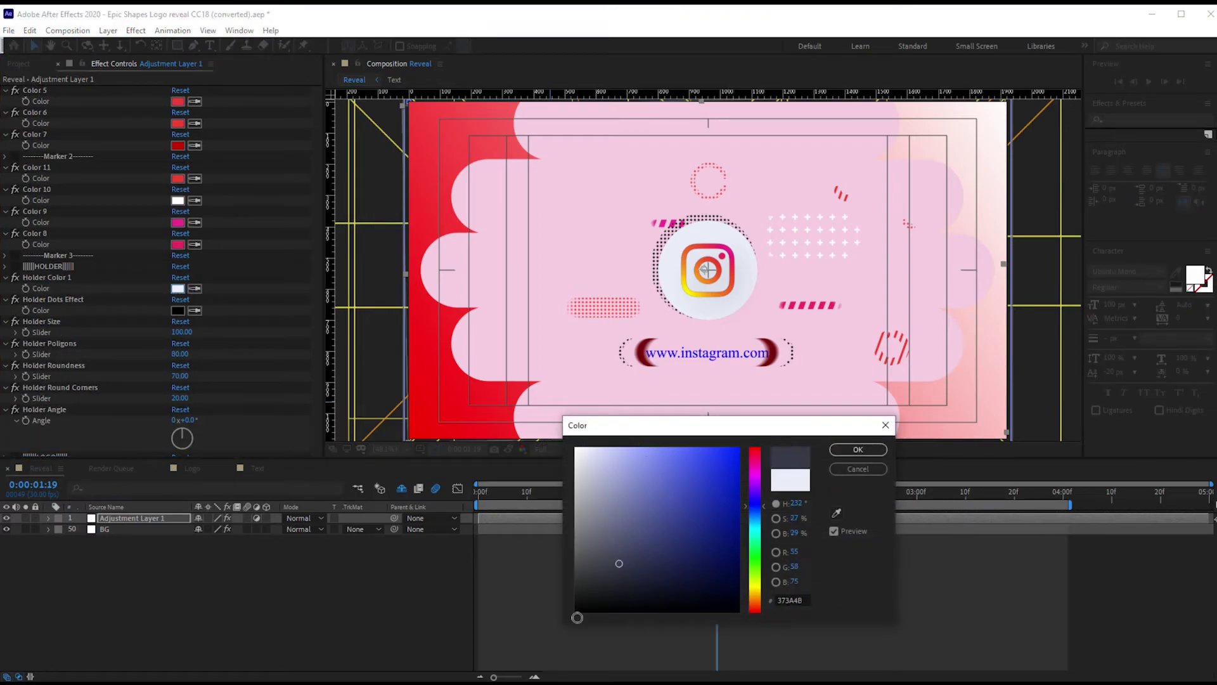
click(577, 612)
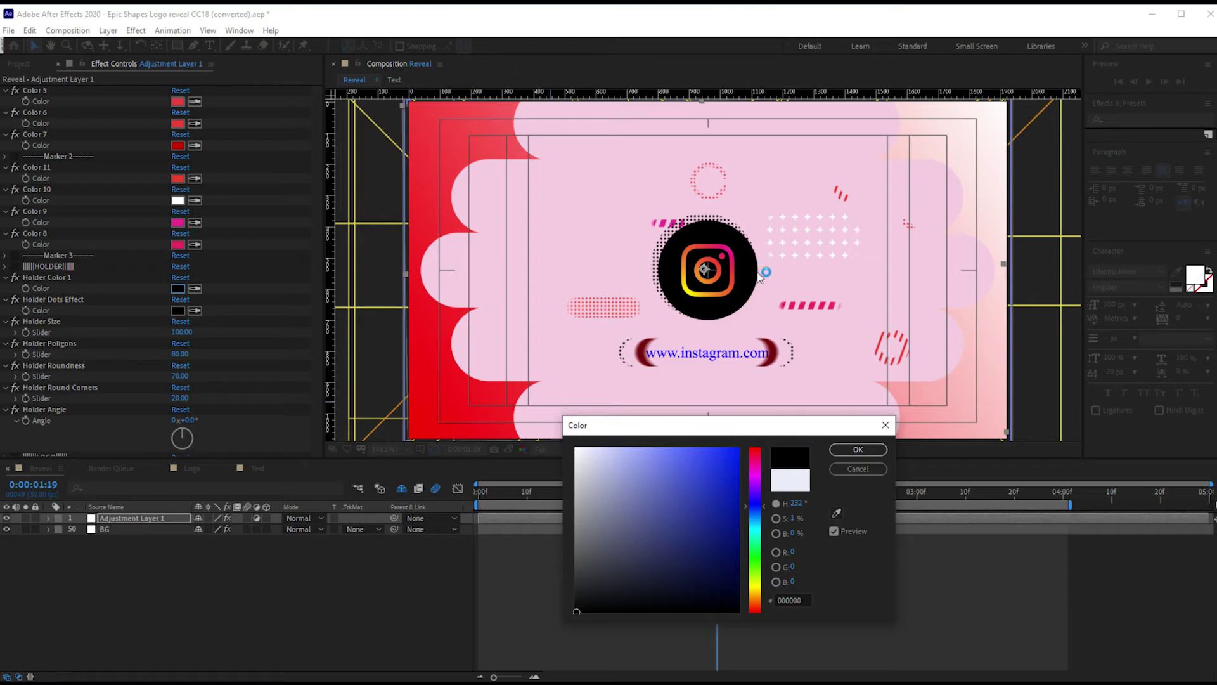
click(869, 450)
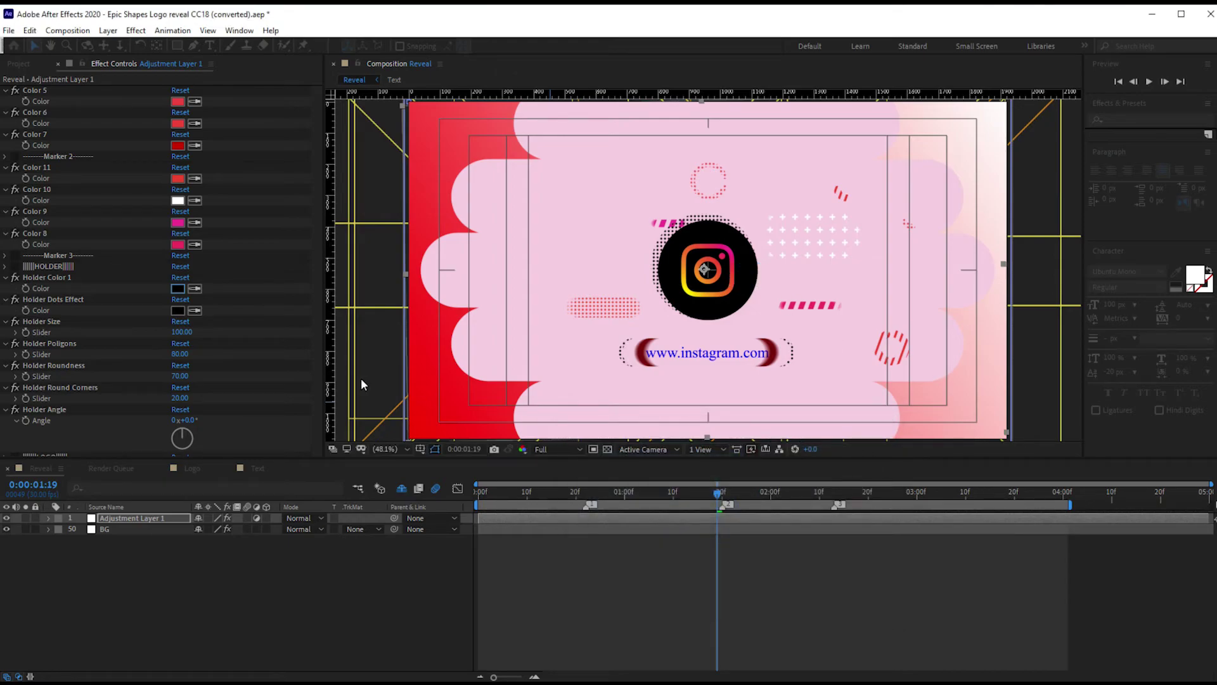
scroll(209, 257, up, 2)
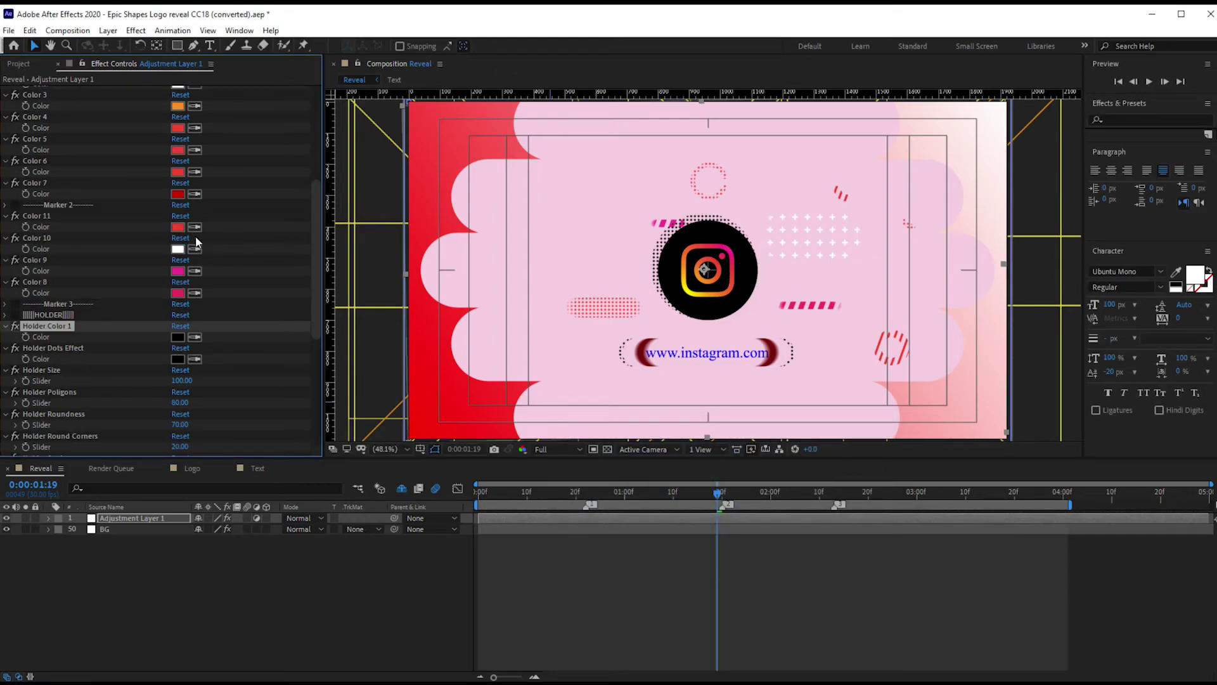
- Jump to 0:00:00:00 and scrub through the first frames to check the recoloured shapes
click(481, 492)
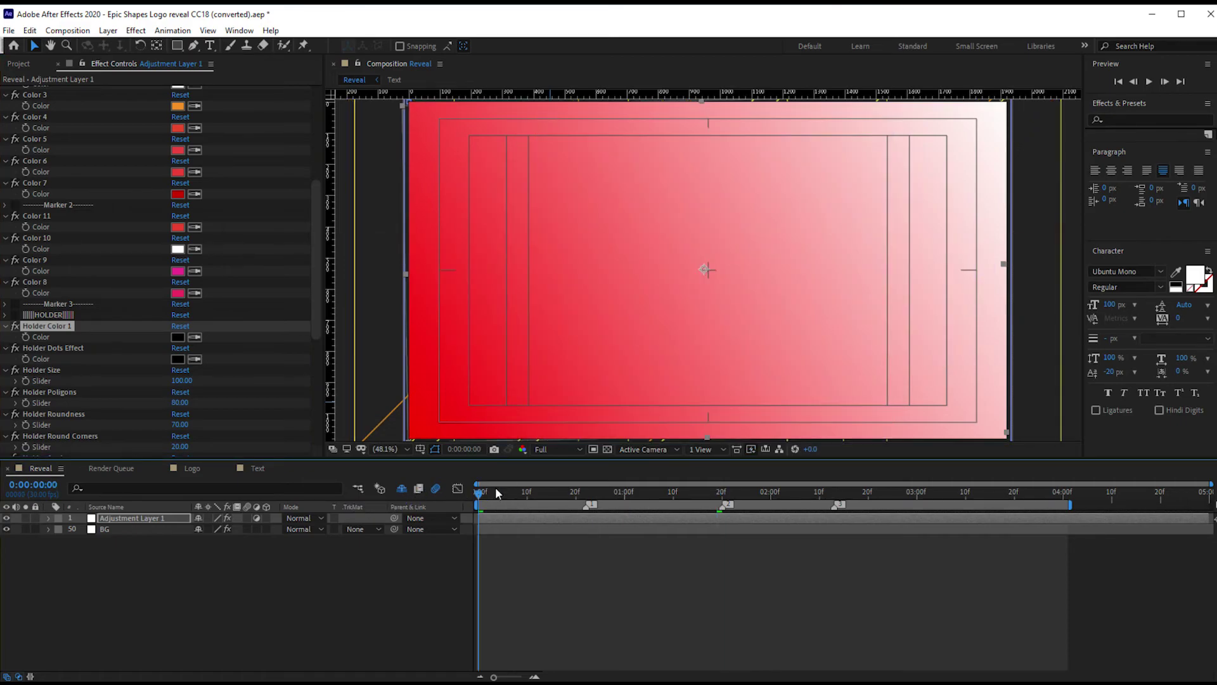
drag(490, 492, 526, 494)
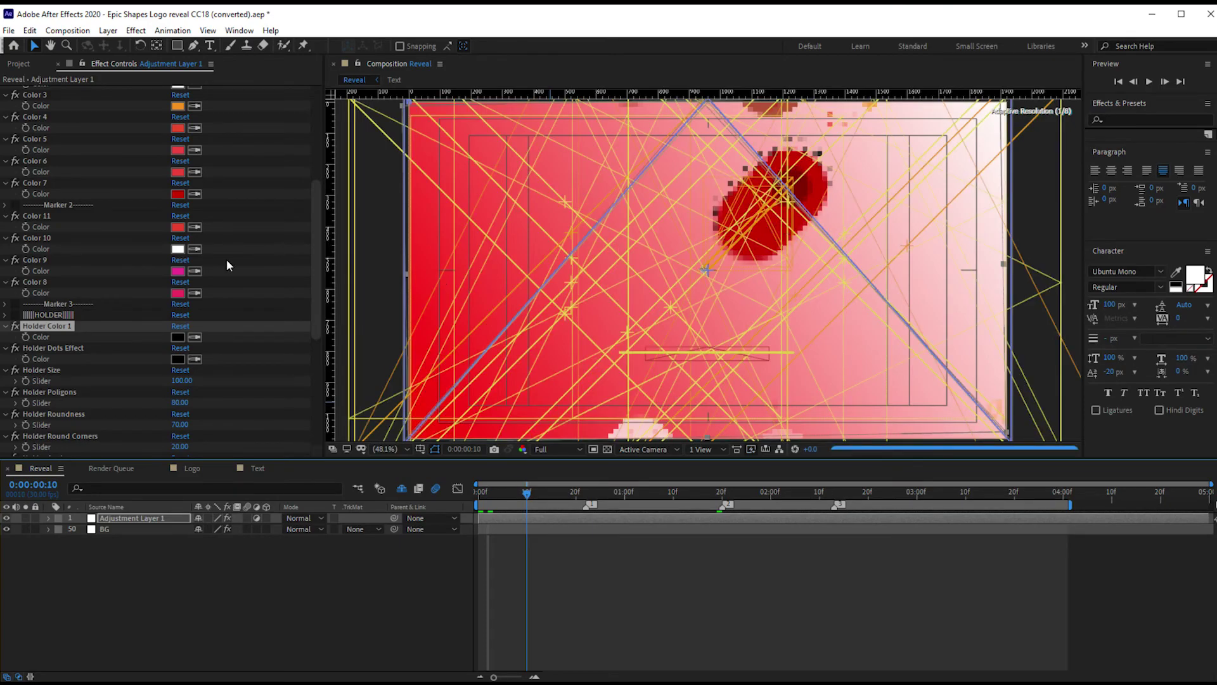
scroll(225, 253, up, 5)
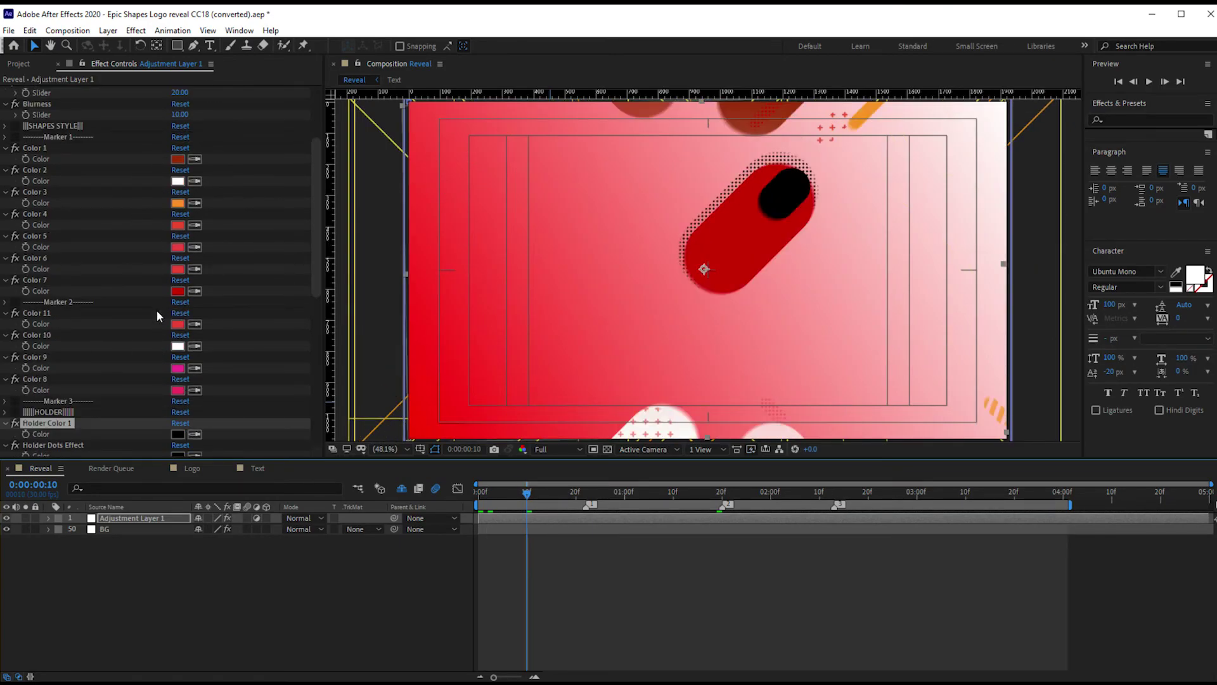
scroll(162, 349, up, 3)
scroll(169, 297, up, 3)
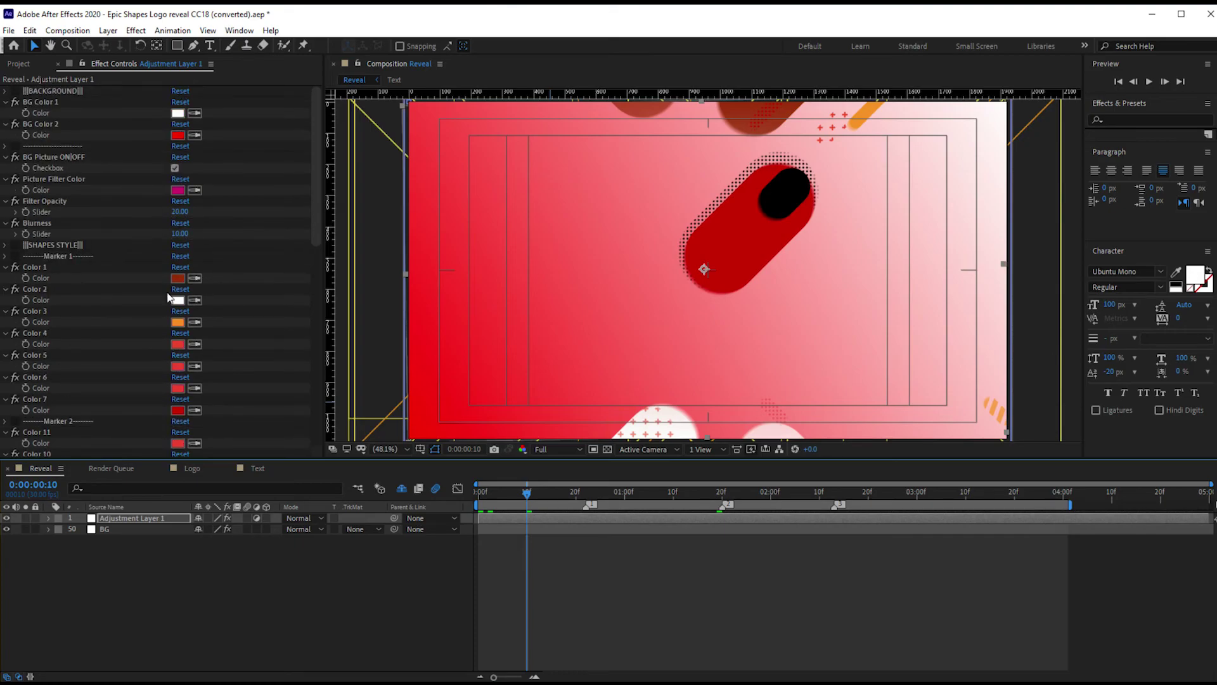